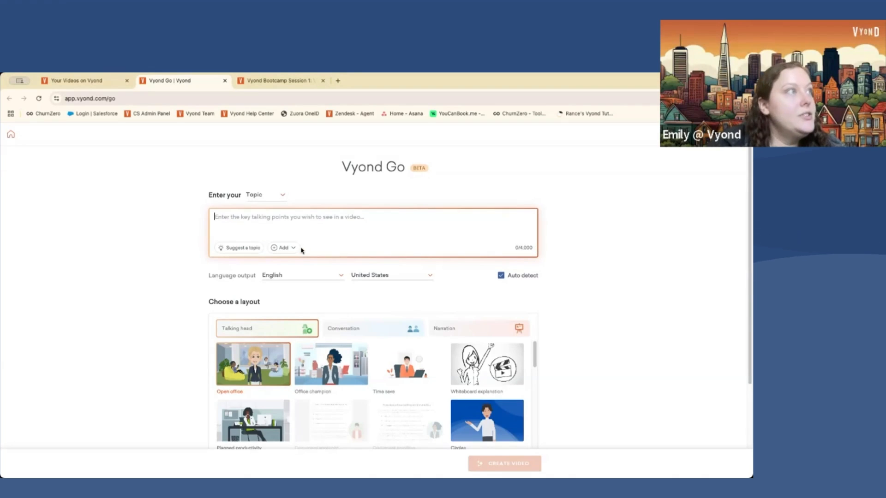
# - Switch Vyond Go's input type from Topic to Script
pyautogui.click(291, 248)
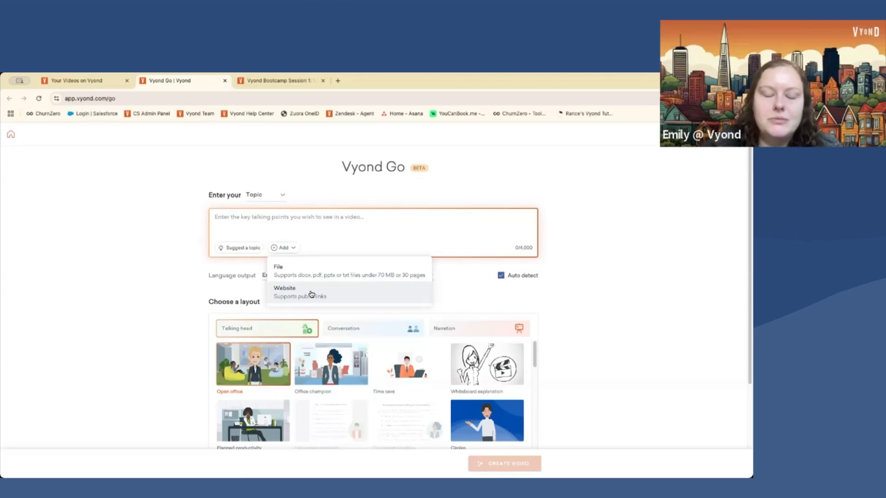
pyautogui.click(282, 197)
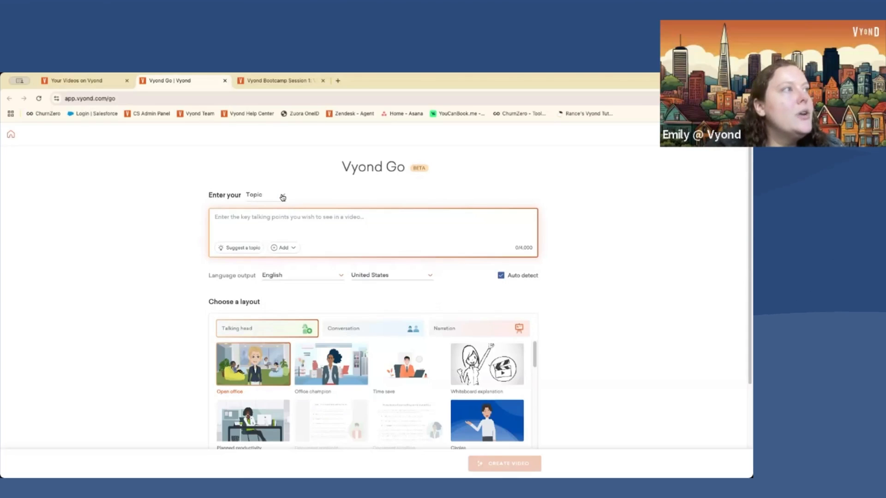
pyautogui.click(282, 197)
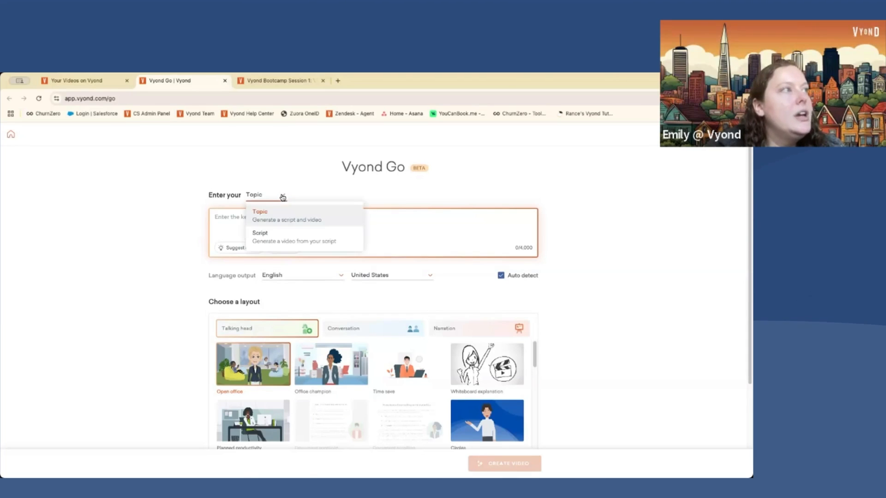
pyautogui.click(273, 238)
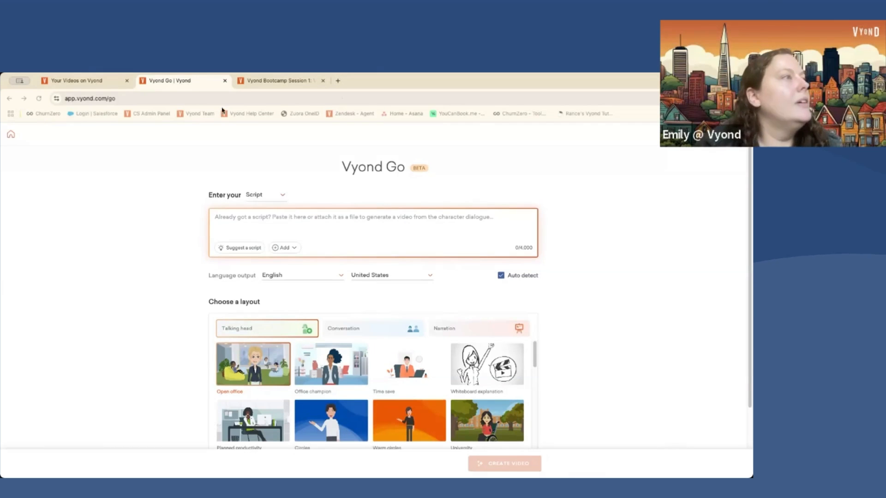
# - Paste the JAMIE and CARL customer-support call dialogue into the script box
pyautogui.hotkey('ctrl', 'v')
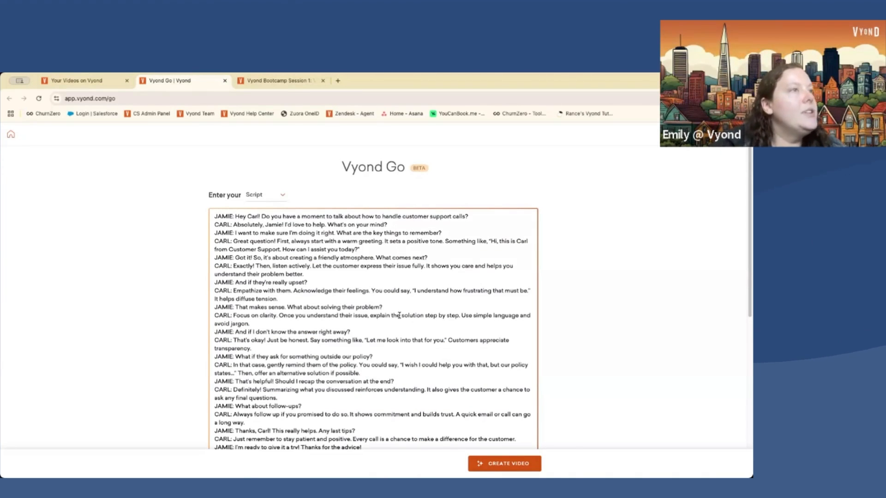
pyautogui.scroll(-3, 585, 284)
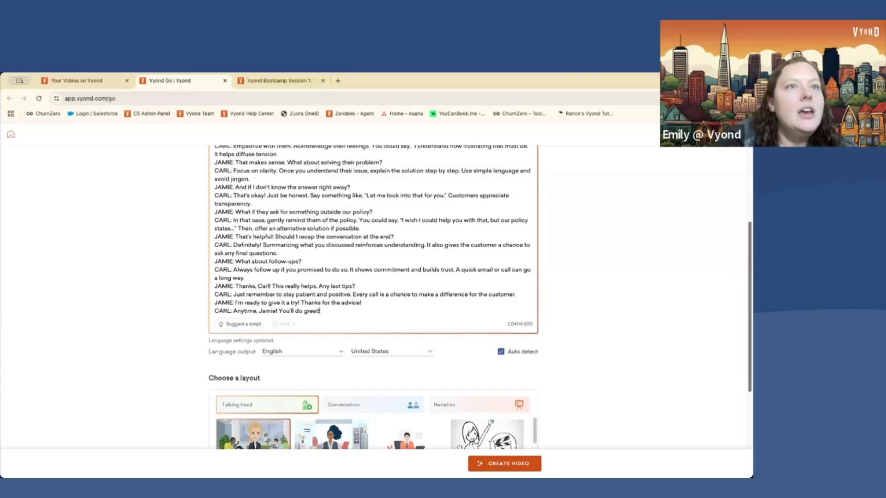
pyautogui.scroll(-5, 742, 323)
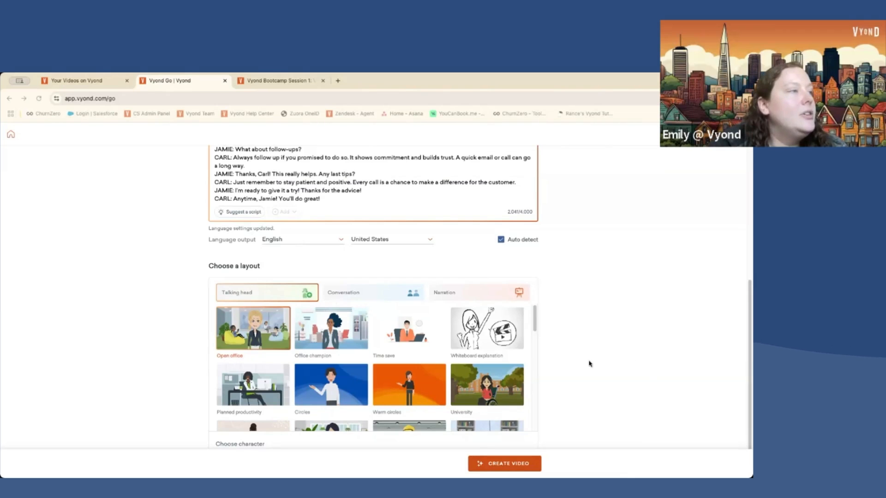
# - Choose the Conversation layout with the Reception area scene, after glancing at Narration layouts
pyautogui.scroll(-1, 623, 362)
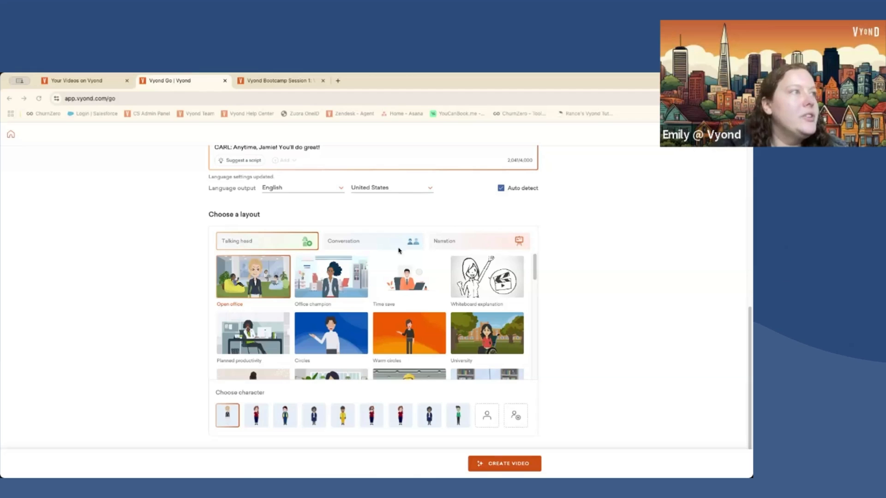
pyautogui.click(361, 243)
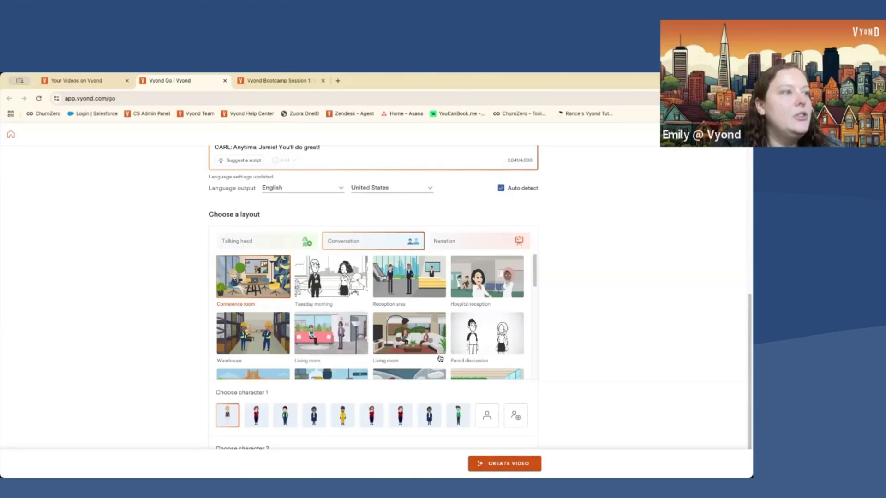
pyautogui.moveTo(534, 285); pyautogui.dragTo(531, 316)
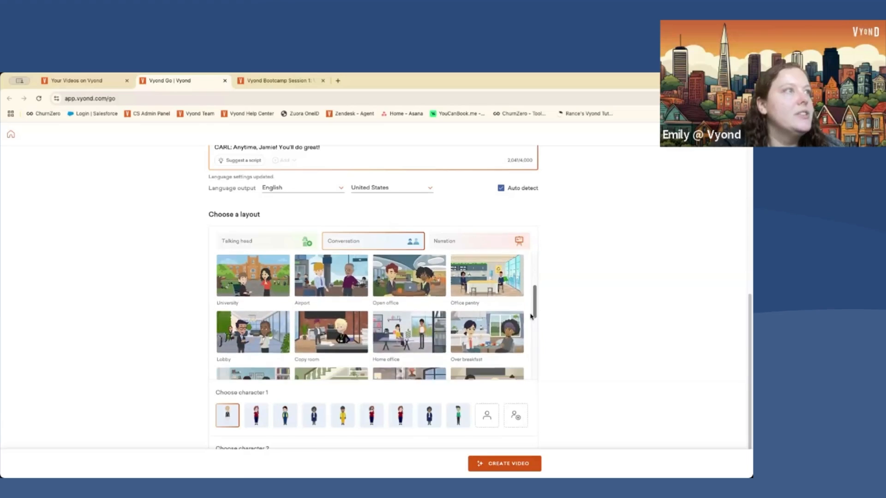
pyautogui.click(472, 241)
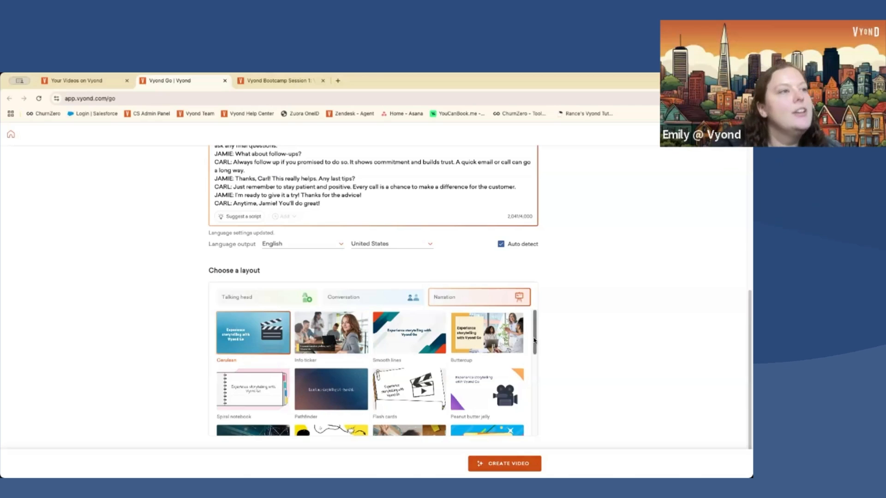
pyautogui.click(379, 299)
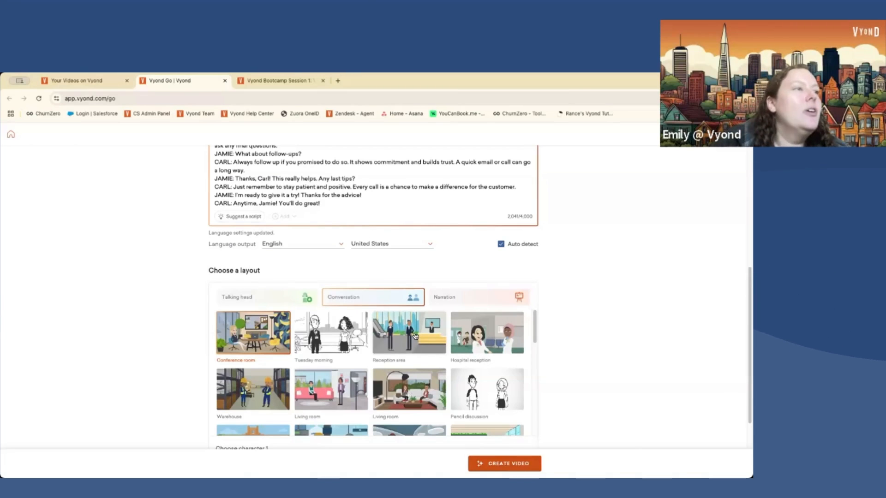
pyautogui.click(422, 336)
pyautogui.scroll(-1, 574, 370)
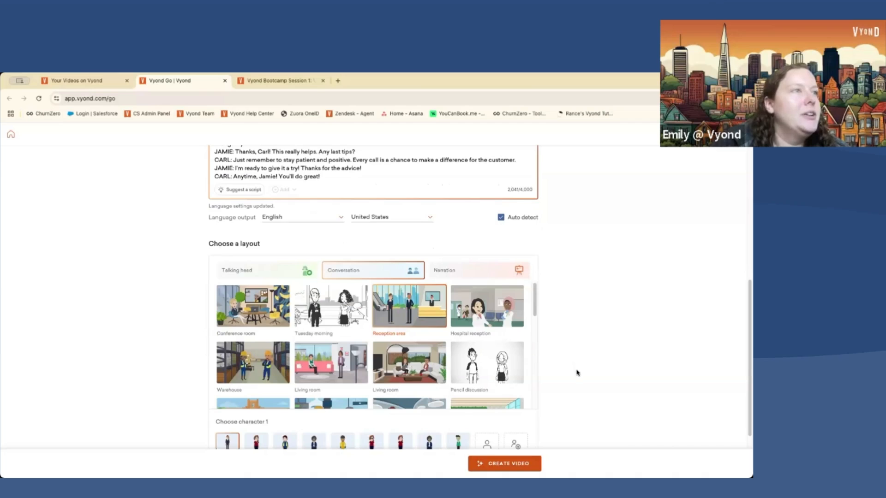
pyautogui.scroll(-3, 585, 241)
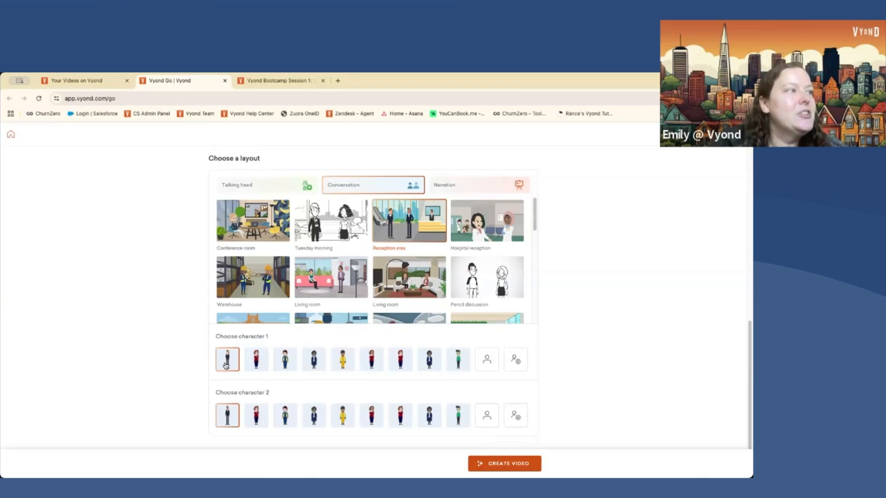
# - Set character 1 to a custom character from My Library
pyautogui.click(486, 362)
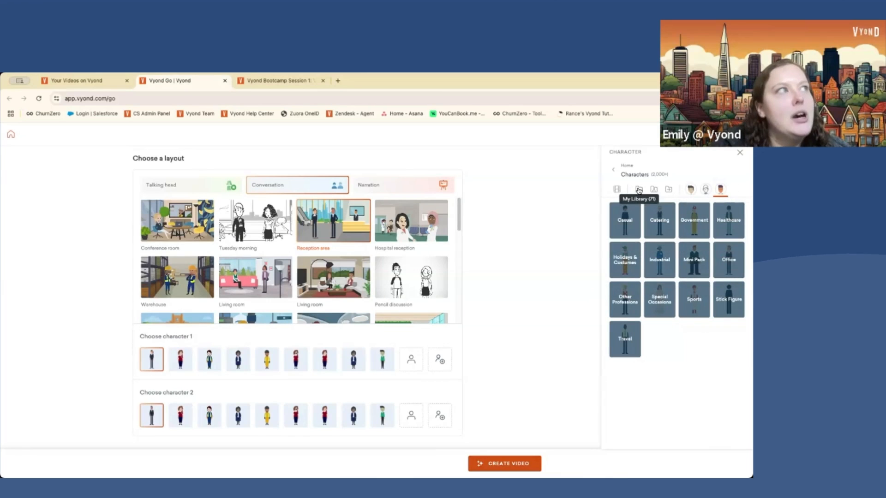
pyautogui.click(638, 190)
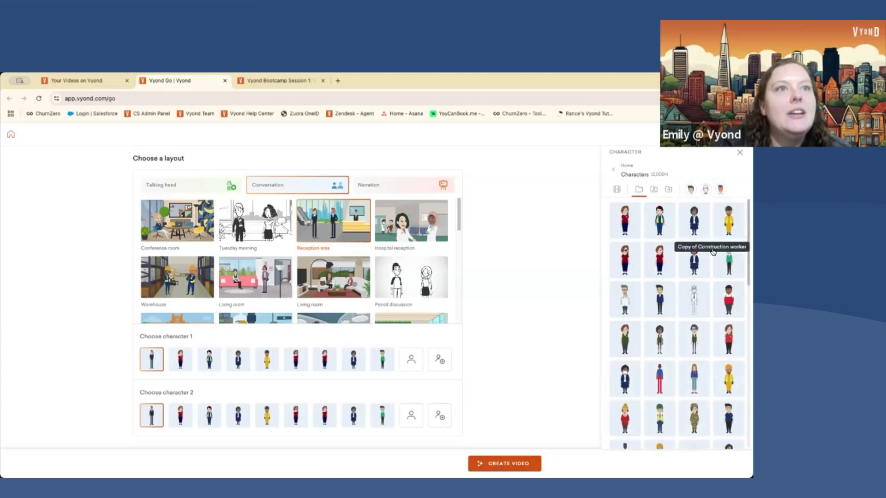
pyautogui.scroll(-10, 697, 277)
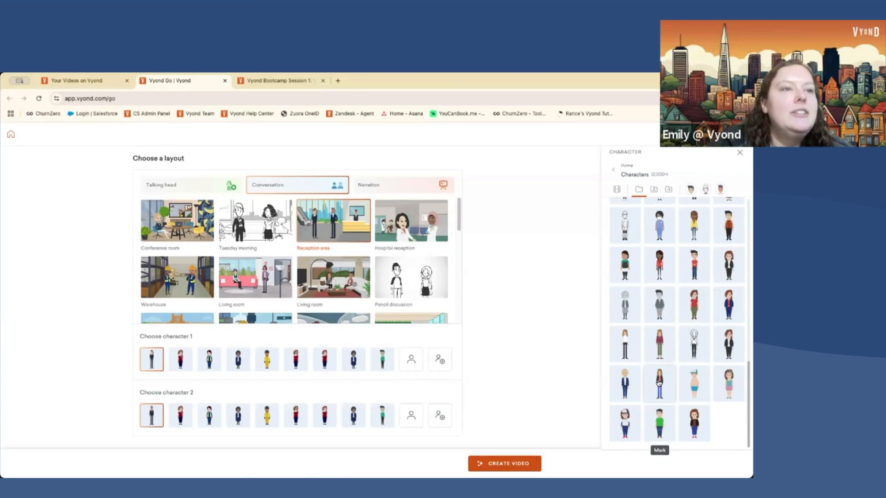
pyautogui.click(659, 383)
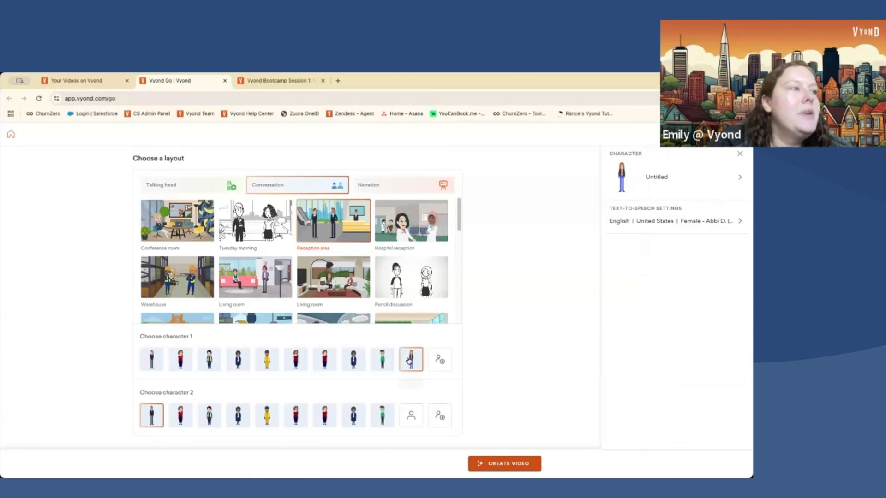
# - Give character 1 the Female - Ava M. voice in a Conversational tone and save
pyautogui.click(740, 222)
pyautogui.click(723, 205)
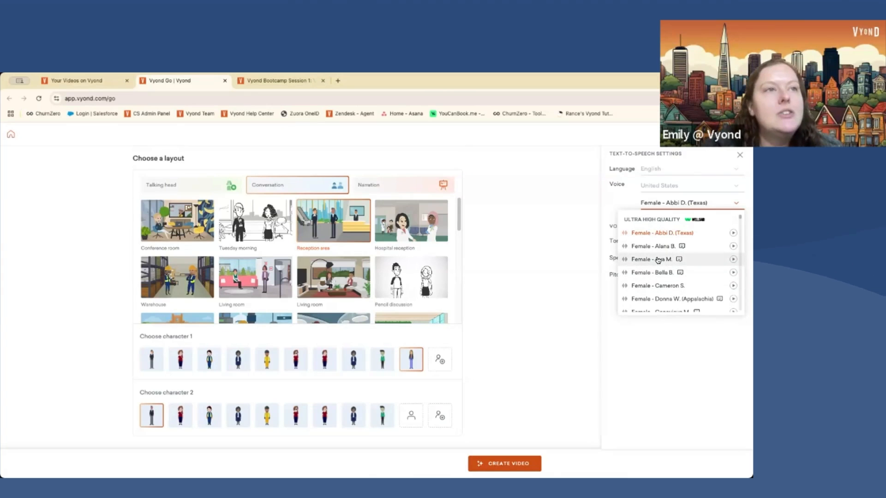
pyautogui.click(658, 261)
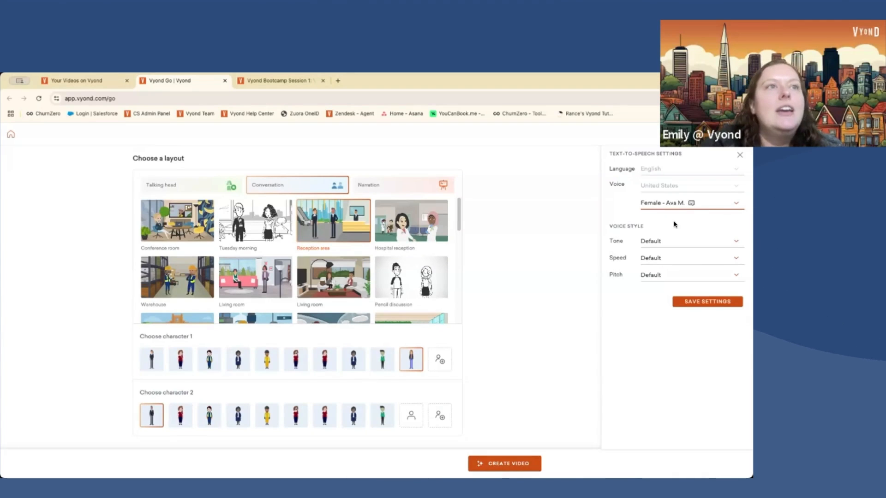
pyautogui.moveTo(691, 205)
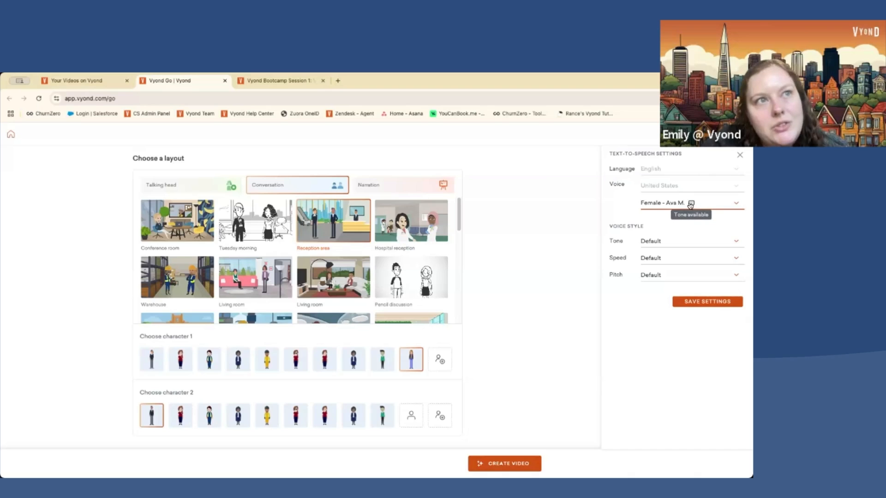
pyautogui.click(680, 241)
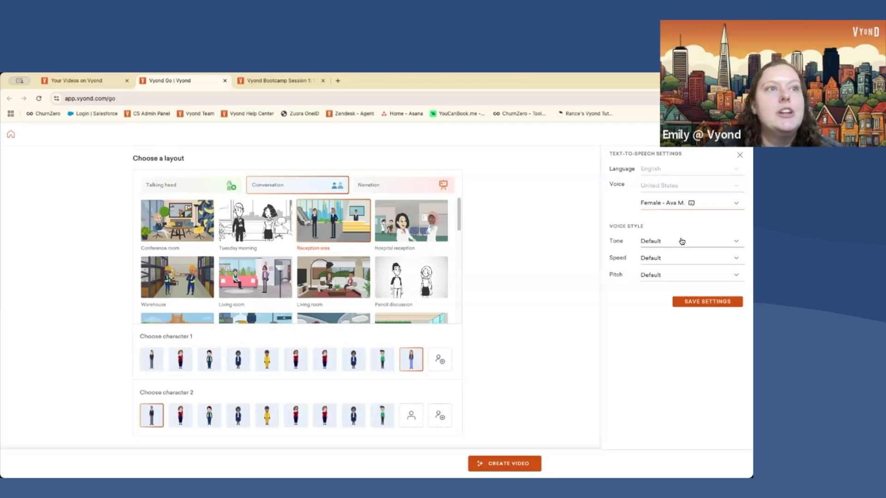
pyautogui.click(680, 271)
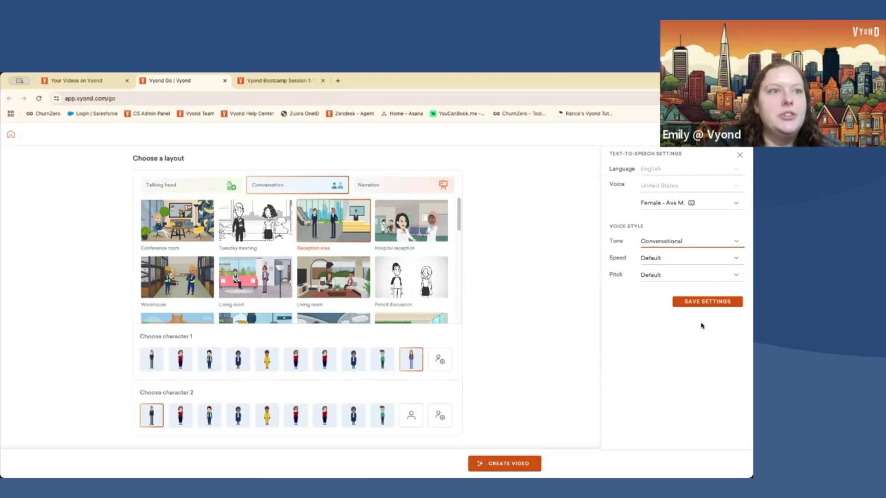
pyautogui.click(706, 303)
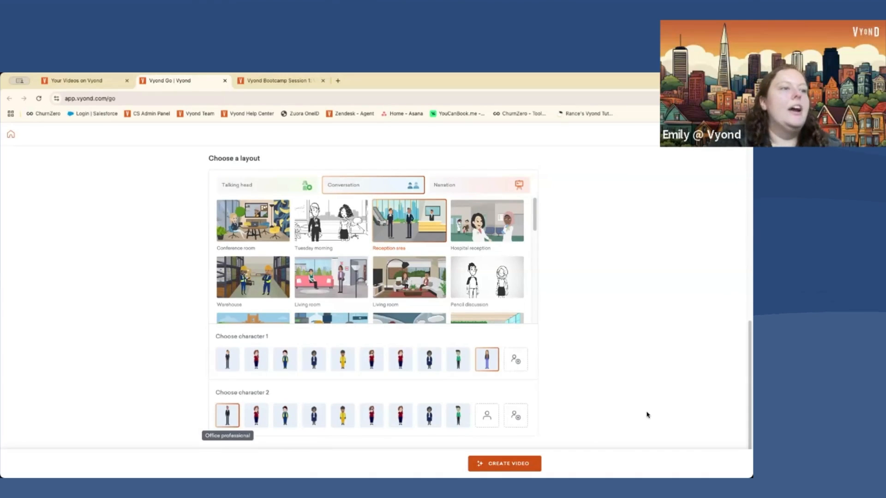
# - Generate the video from the script and chosen settings
pyautogui.click(517, 465)
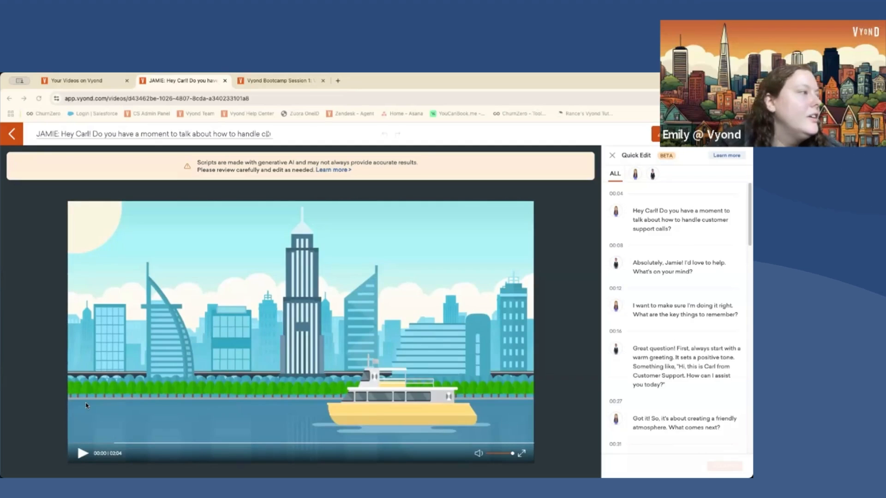
# - Play the generated video preview and pause it at 00:30
pyautogui.click(82, 453)
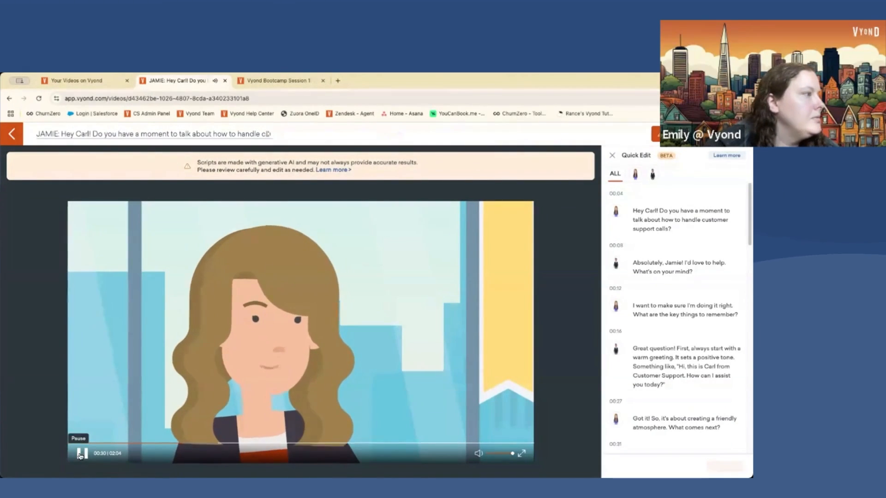
pyautogui.click(80, 455)
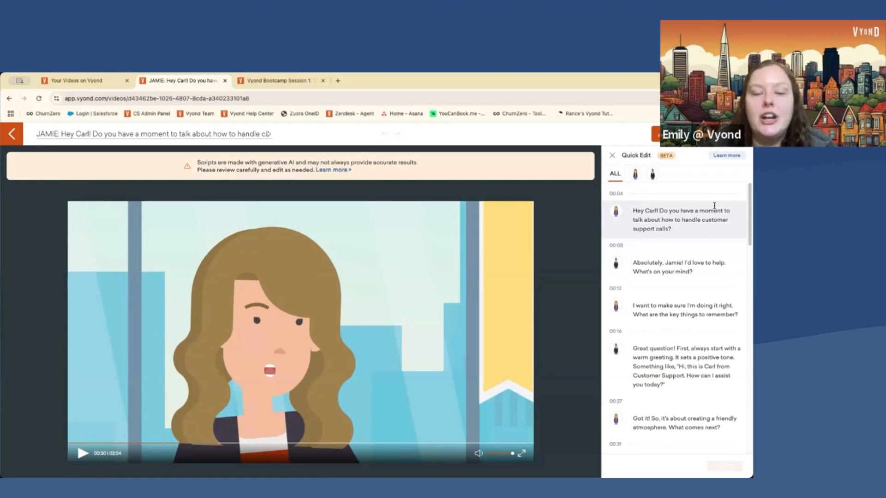
# - Change Carl's voice from Male - Antony A. to Male - Chase J. and save
pyautogui.click(652, 174)
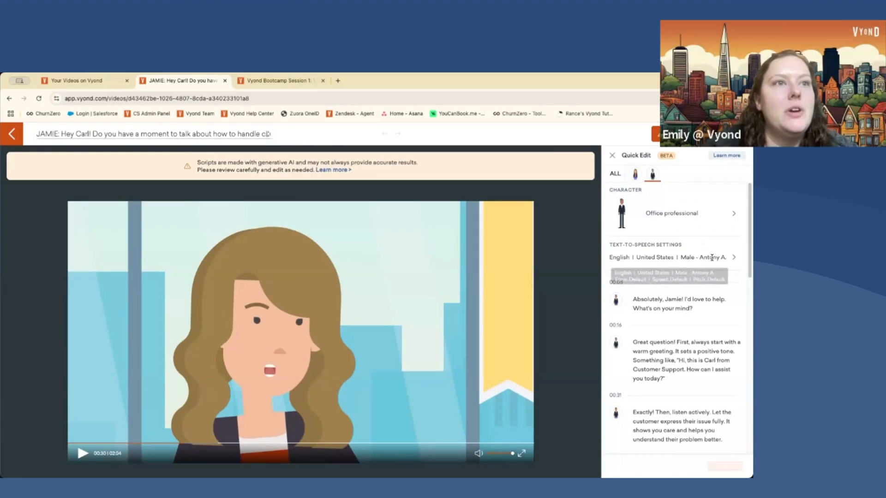
pyautogui.click(733, 258)
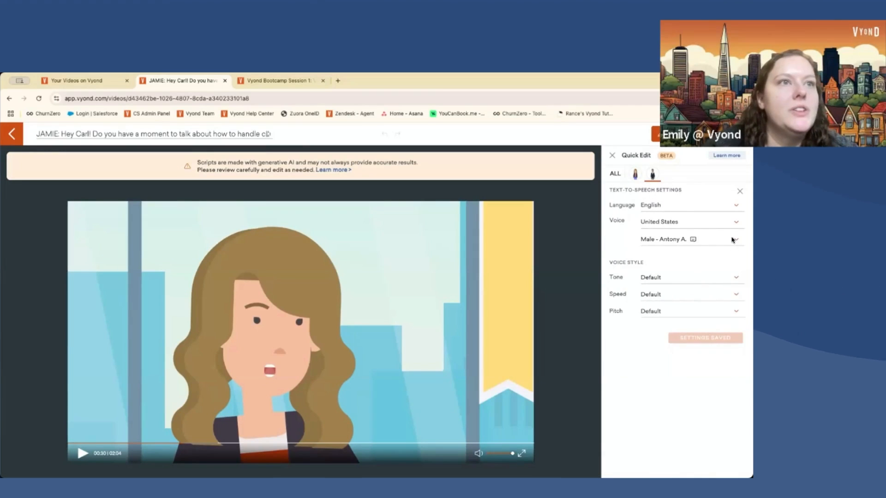
pyautogui.click(735, 240)
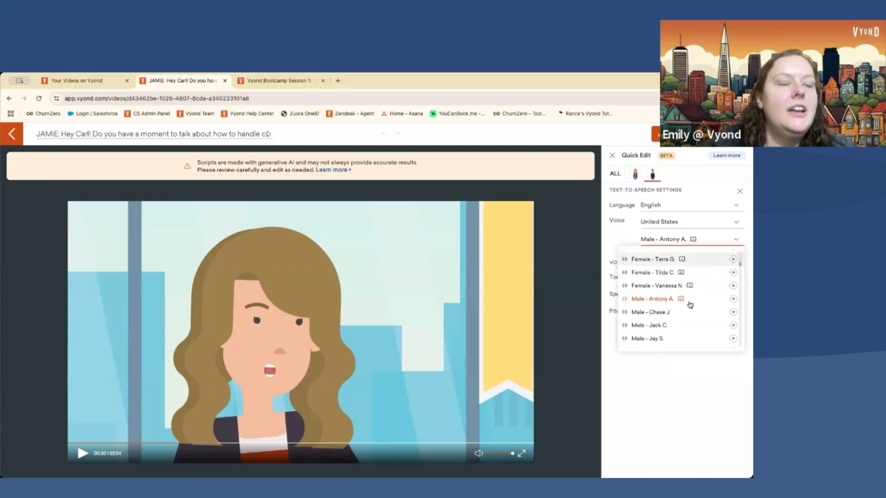
pyautogui.click(661, 313)
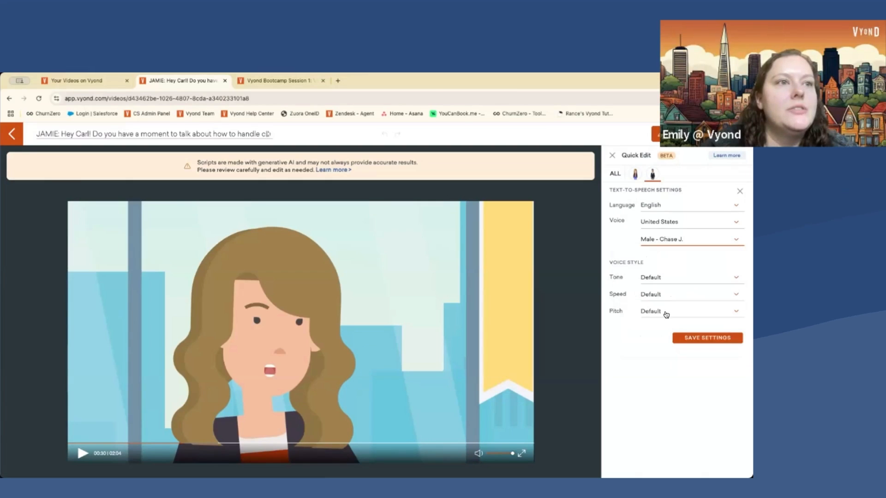
pyautogui.click(702, 336)
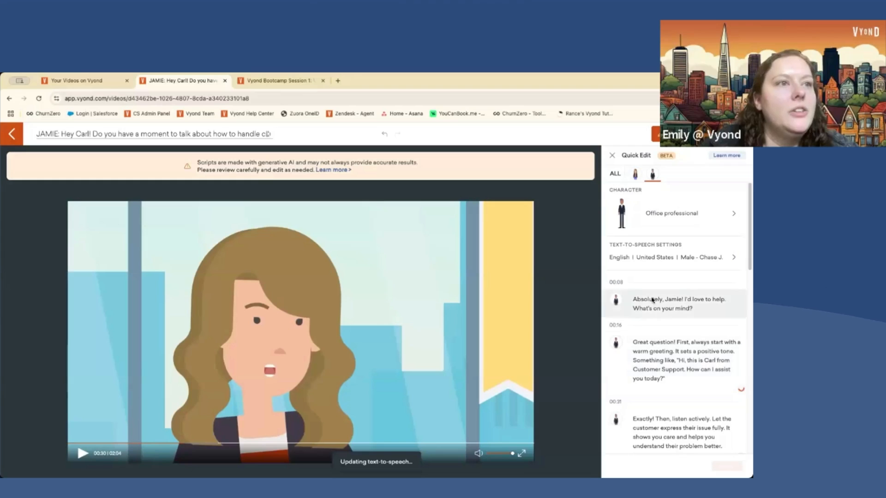
pyautogui.click(615, 174)
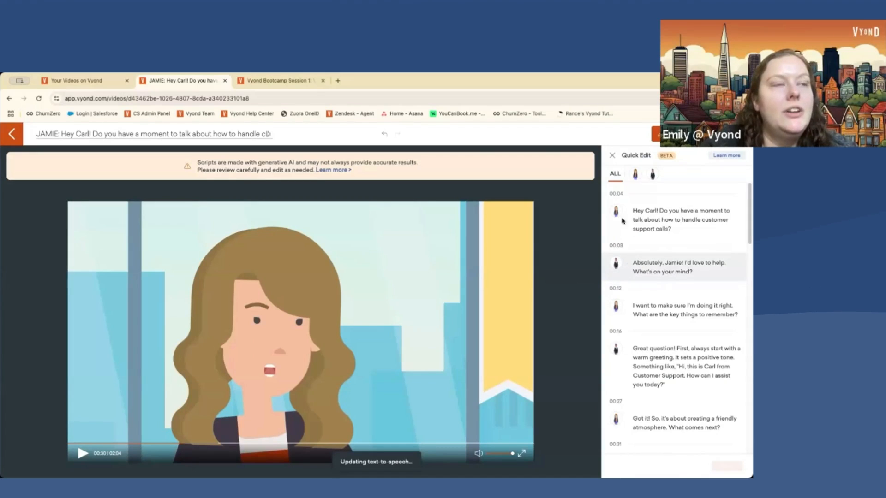
# - Change the second line to 'Absolutely, Lisa!' and preview it from 00:08 to 00:10
pyautogui.doubleClick(674, 263)
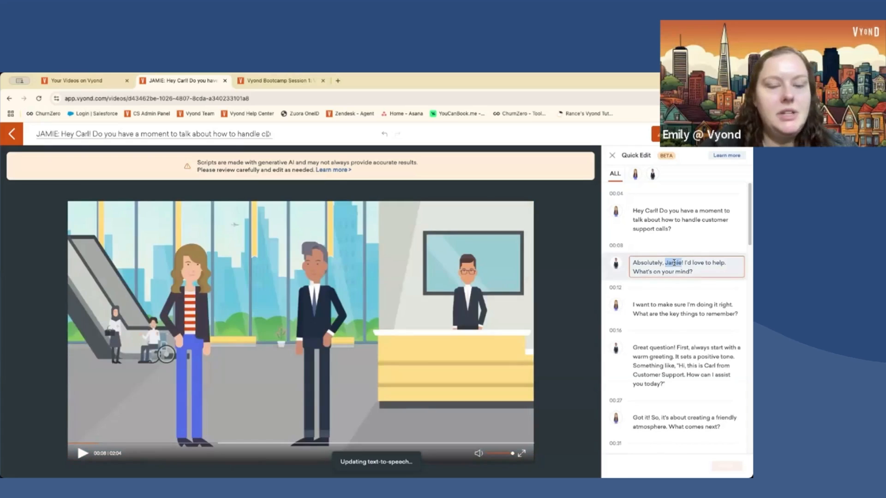
pyautogui.write('Lisa')
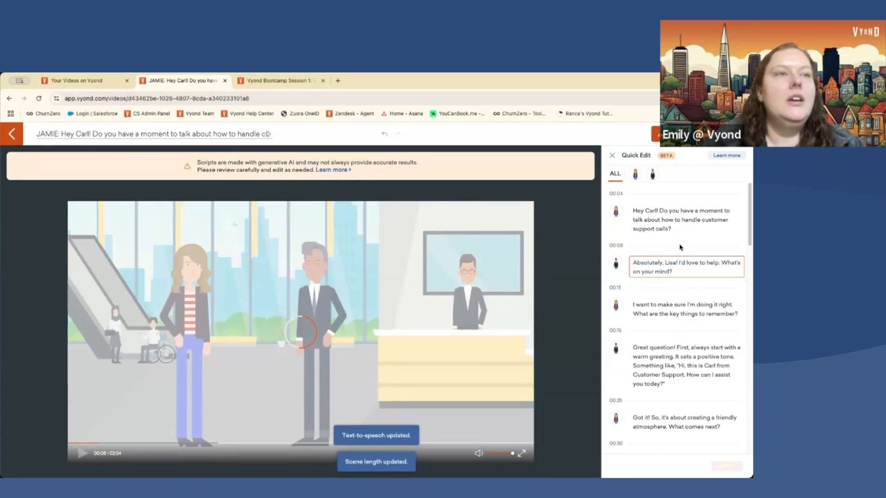
pyautogui.click(144, 376)
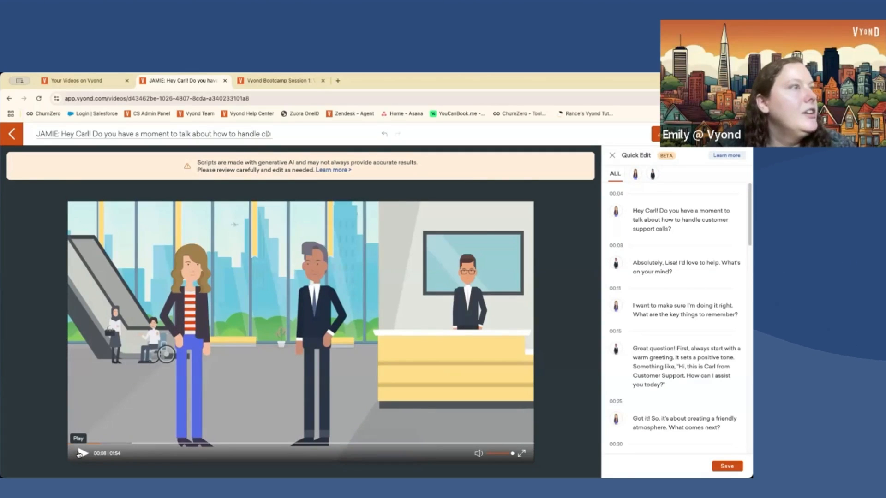
pyautogui.click(79, 454)
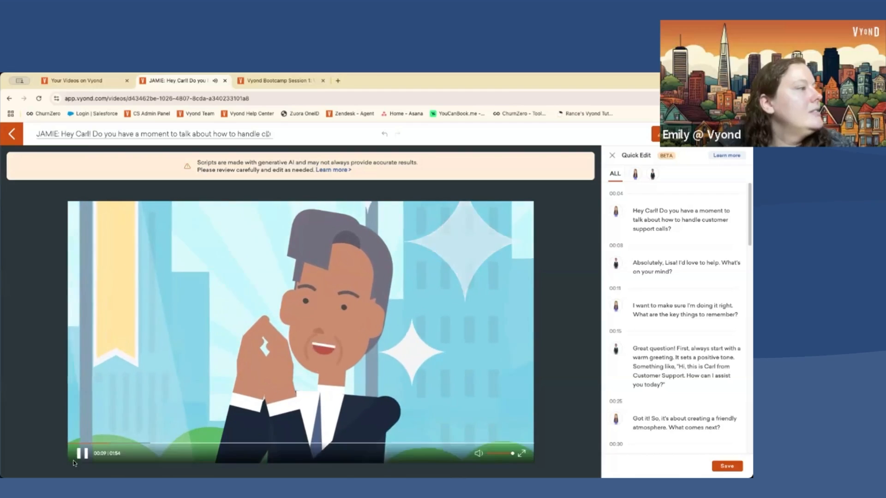
pyautogui.click(81, 454)
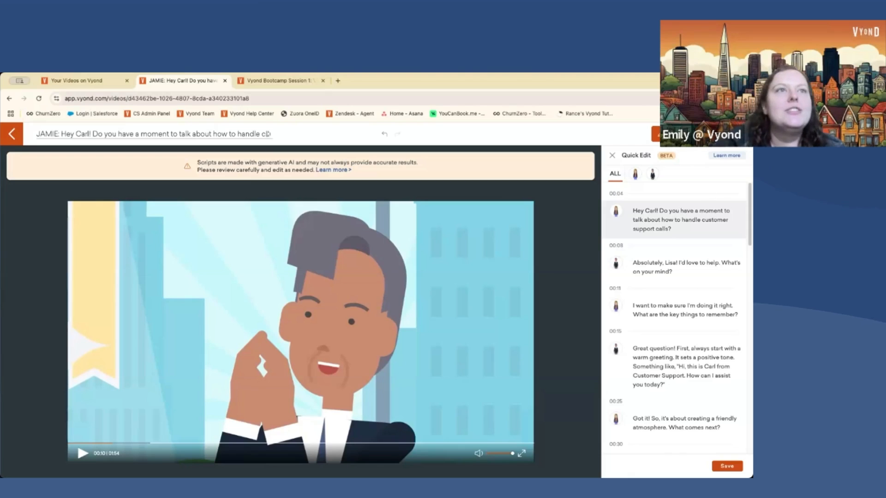
# - Save the changes and open the video in Vyond Studio's full editor
pyautogui.click(655, 134)
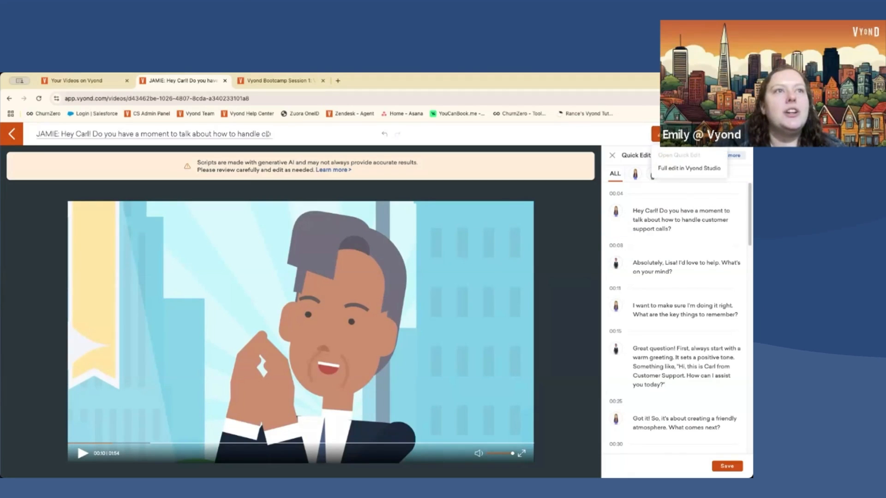
pyautogui.click(693, 169)
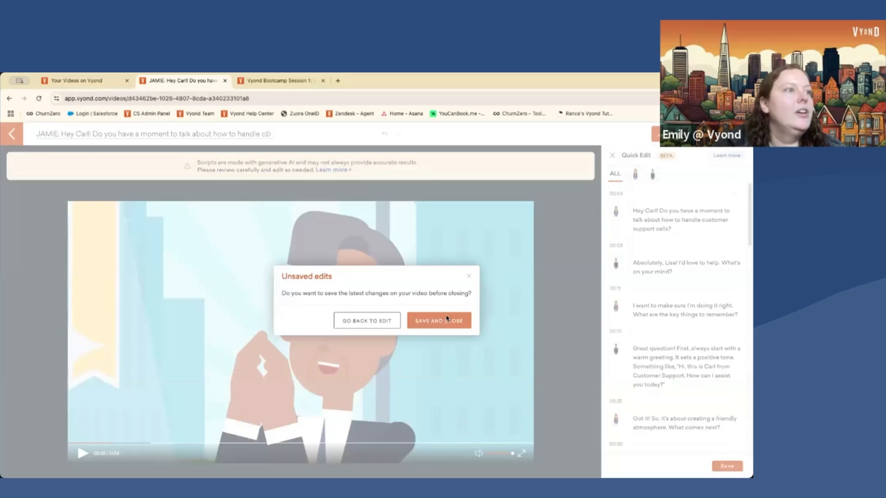
pyautogui.click(447, 319)
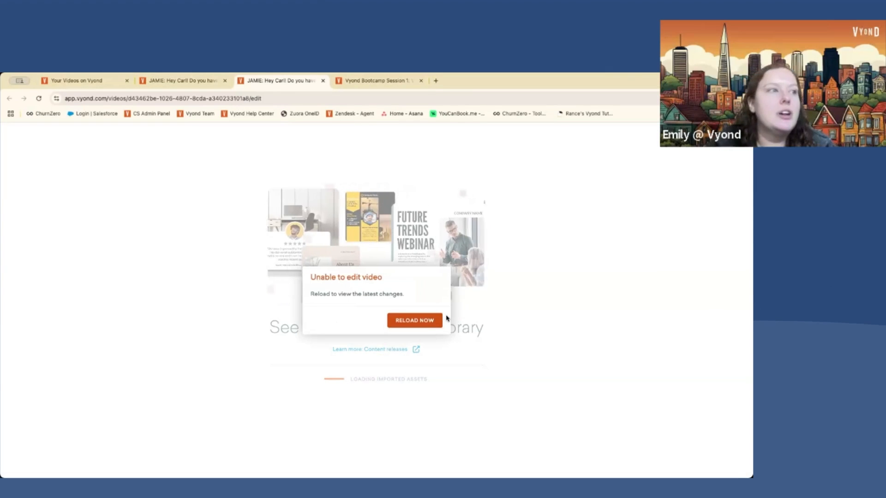
pyautogui.click(408, 322)
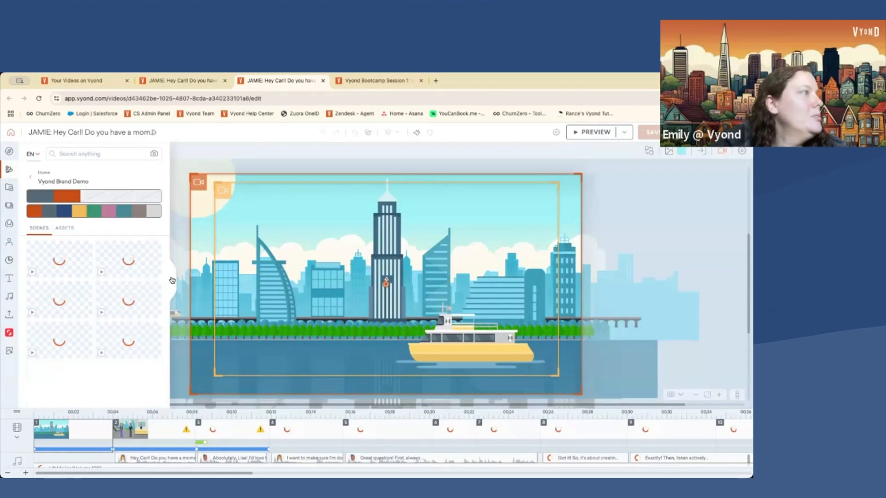
# - Hide the scenes library, go to scene 2, and select the reception desk
pyautogui.click(178, 280)
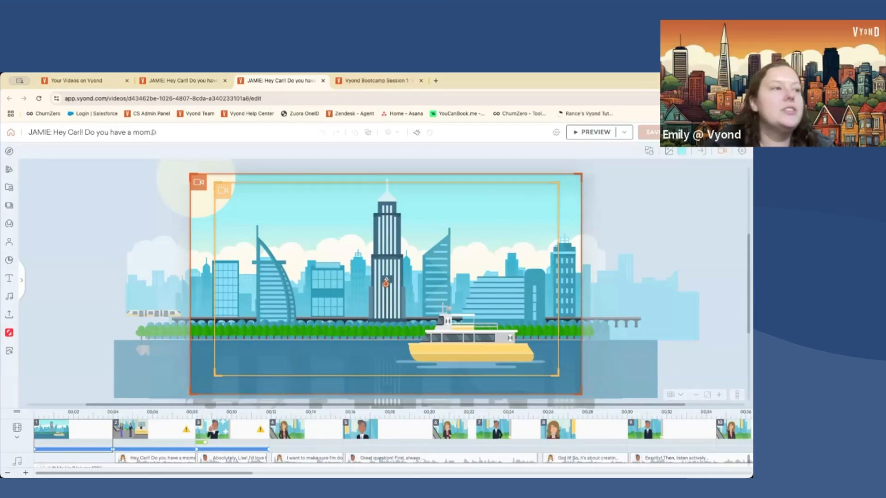
pyautogui.click(146, 425)
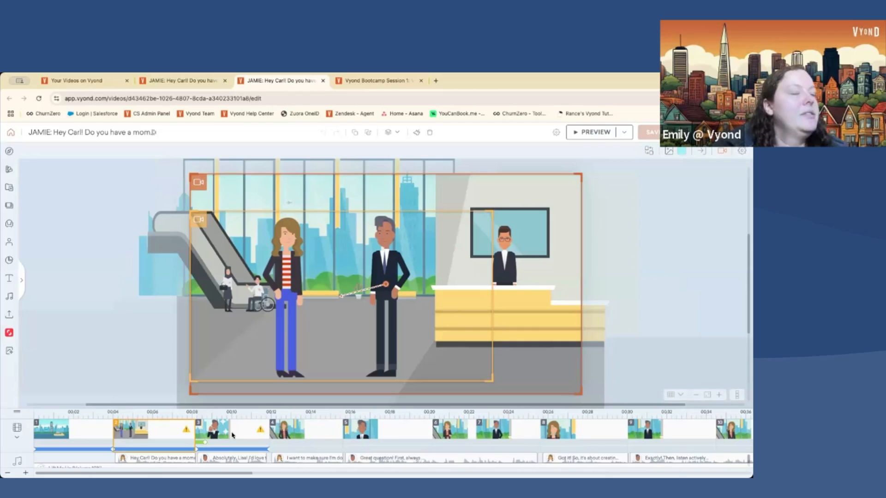
pyautogui.click(515, 312)
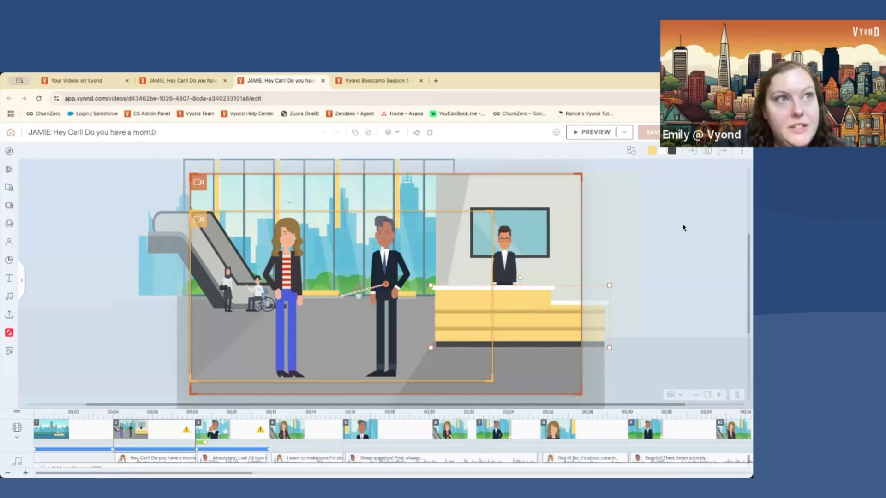
# - Try dark browns on the desk's Color 1, apply palette swatch #C84D16, then return to scene 1
pyautogui.click(650, 152)
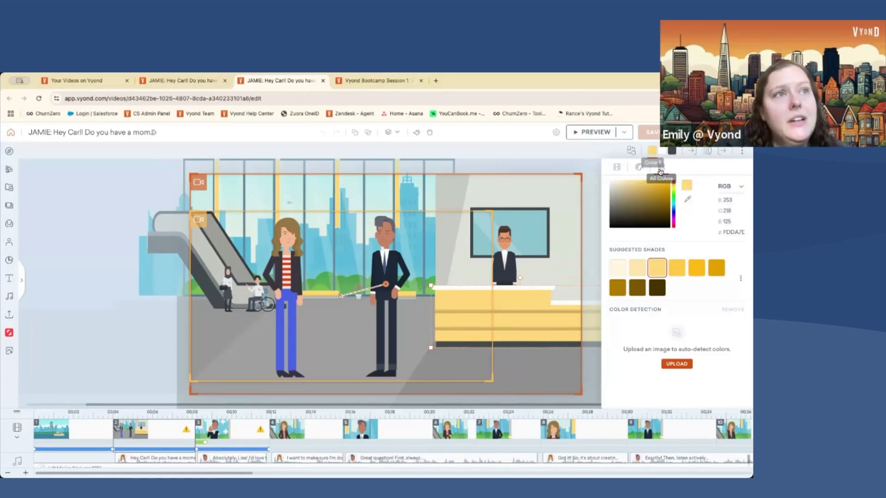
pyautogui.click(660, 206)
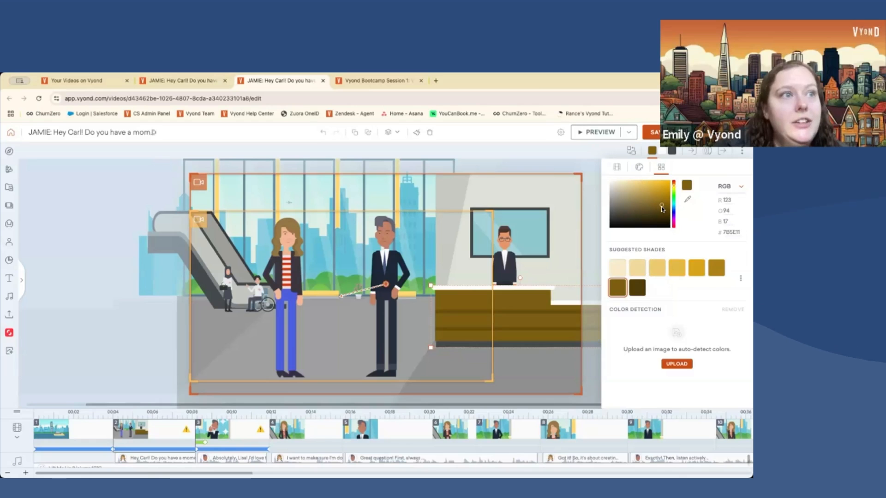
pyautogui.click(663, 209)
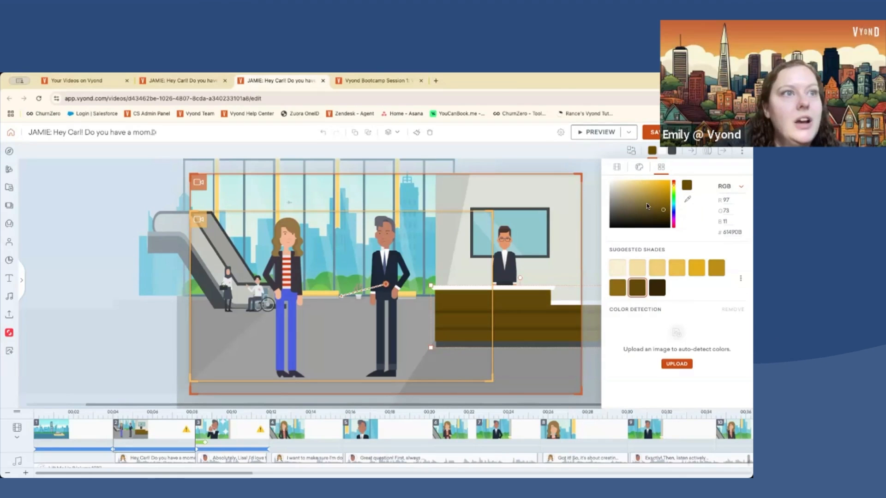
pyautogui.click(639, 167)
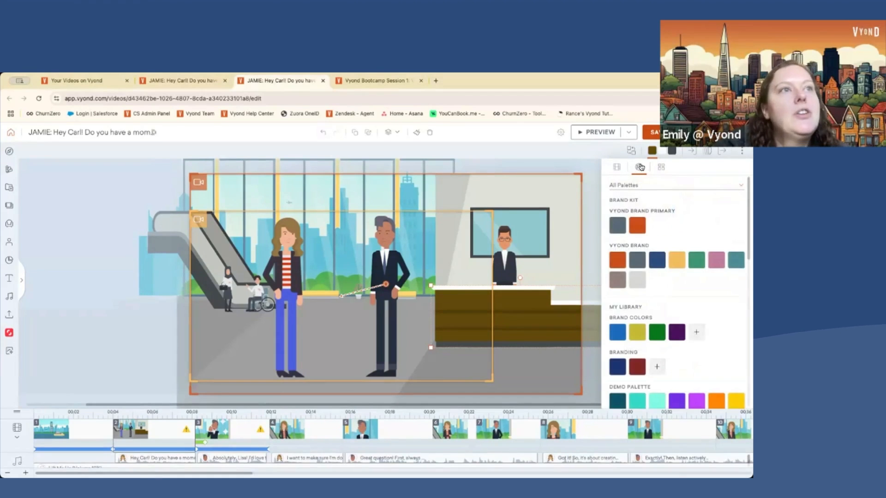
pyautogui.click(641, 228)
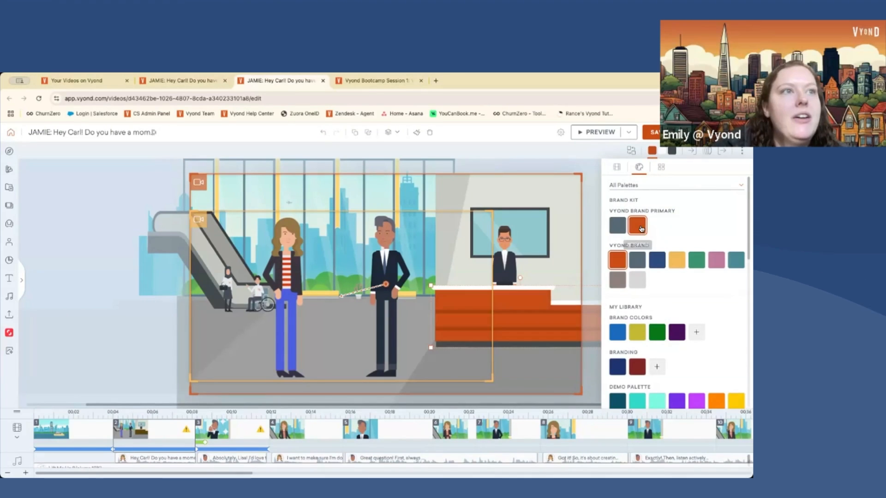
pyautogui.click(652, 151)
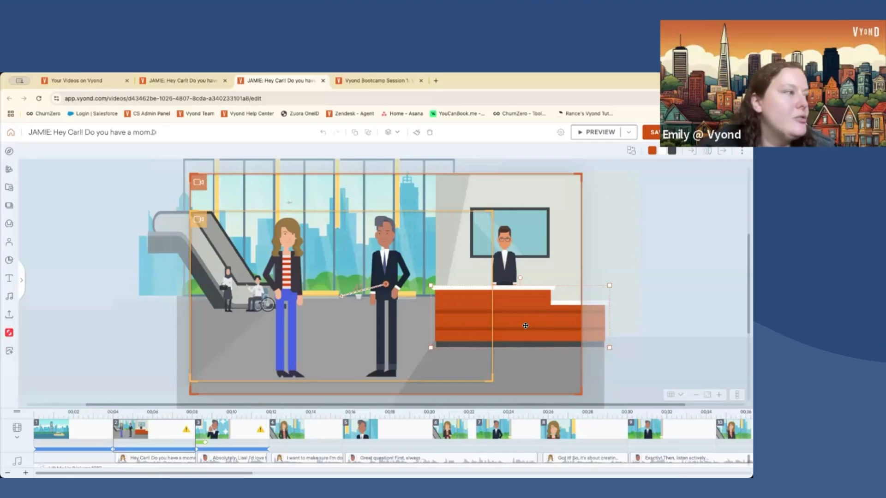
pyautogui.click(92, 435)
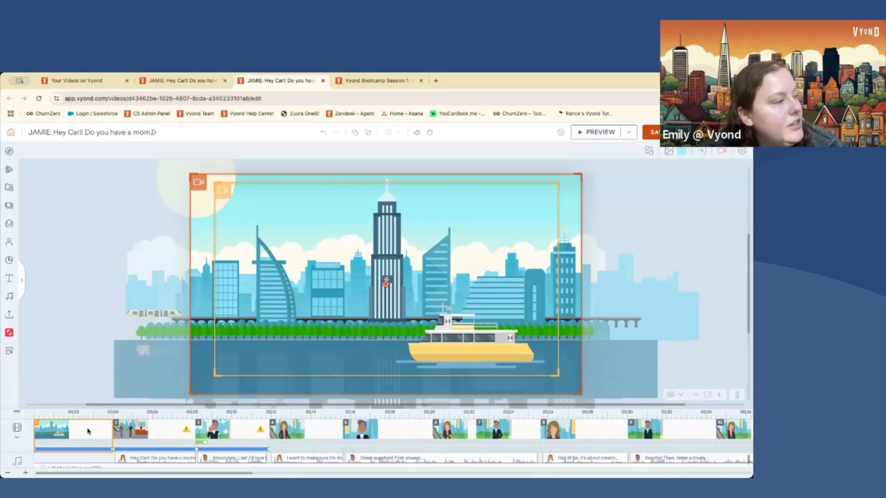
# - Advance with Shift+Right past scenes 4, 7, 8 and the escalator scene toward the last scenes
pyautogui.hotkey('shift', 'Right')
pyautogui.hotkey('shift', 'Right')
pyautogui.hotkey('shift', 'Right')
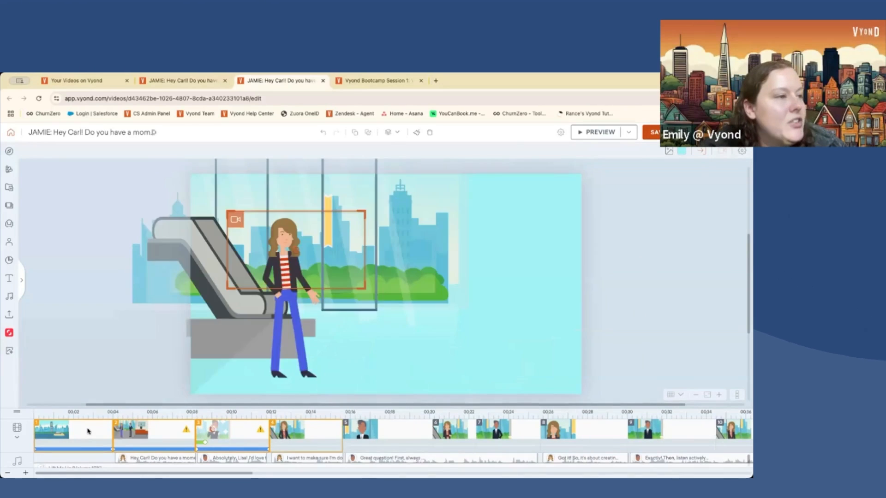
pyautogui.hotkey('shift', 'Right')
pyautogui.hotkey('shift', 'Right')
pyautogui.hotkey('shift', 'Right')
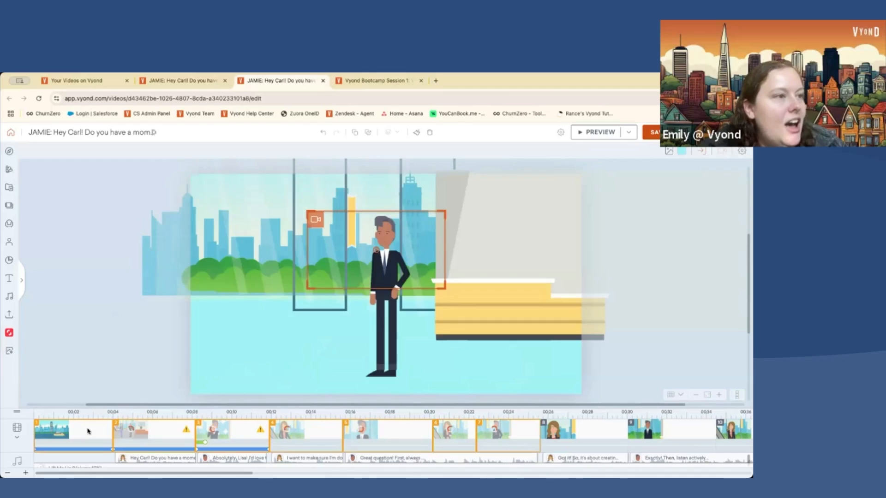
pyautogui.hotkey('shift', 'Right')
pyautogui.hotkey('shift', 'Right')
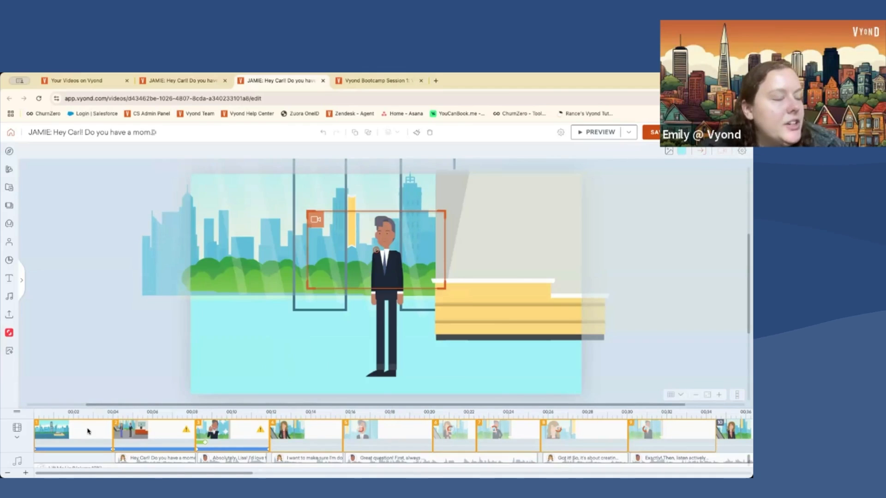
pyautogui.hotkey('shift', 'Right')
pyautogui.hotkey('shift', 'Right')
pyautogui.hotkey('shift', 'Right')
pyautogui.hotkey('shift', 'Right')
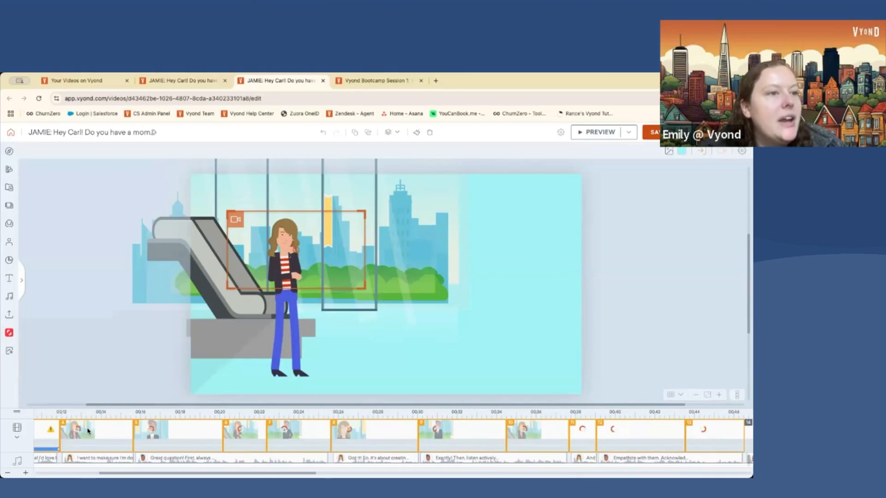
pyautogui.hotkey('shift', 'Right')
pyautogui.hotkey('shift', 'Right')
pyautogui.hotkey('shift', 'Right')
pyautogui.hotkey('shift', 'Right')
pyautogui.hotkey('shift', 'Right')
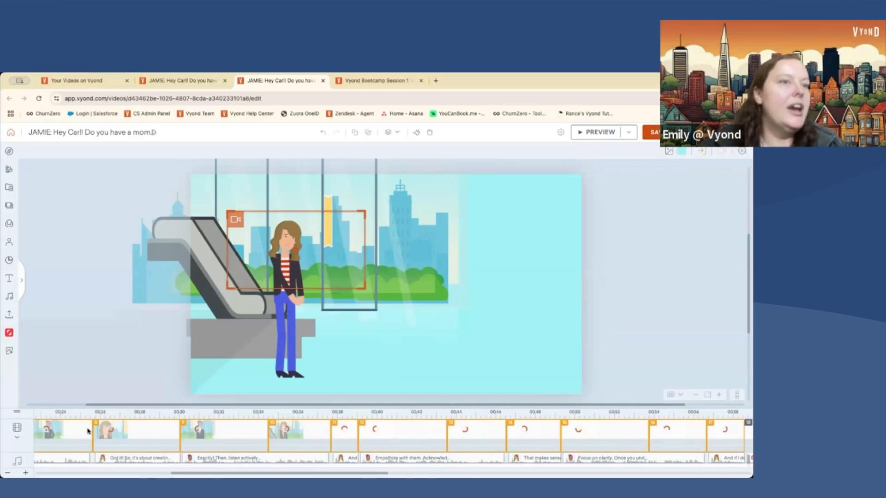
pyautogui.hotkey('shift', 'Right')
pyautogui.hotkey('shift', 'Right')
pyautogui.hotkey('shift', 'Right')
pyautogui.hotkey('shift', 'Right')
pyautogui.hotkey('shift', 'Right')
pyautogui.hotkey('shift', 'Right')
pyautogui.hotkey('shift', 'Right')
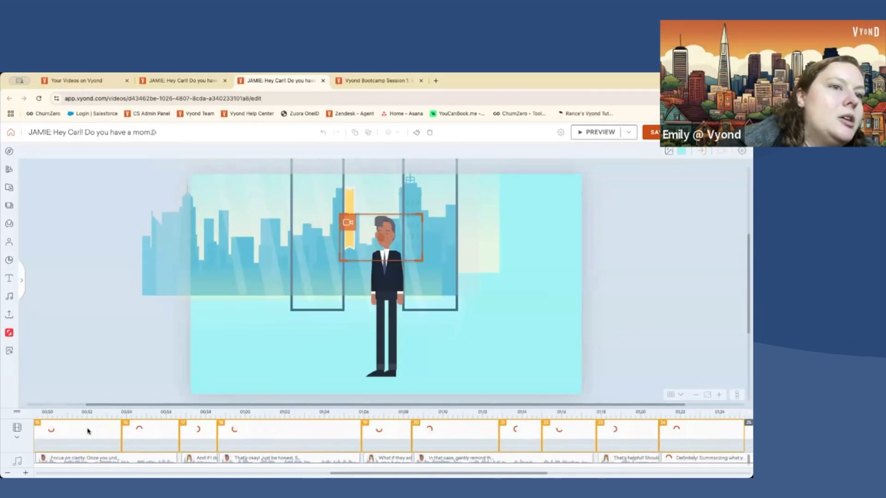
pyautogui.hotkey('shift', 'Right')
pyautogui.hotkey('shift', 'Right')
pyautogui.hotkey('shift', 'Right')
pyautogui.hotkey('shift', 'Right')
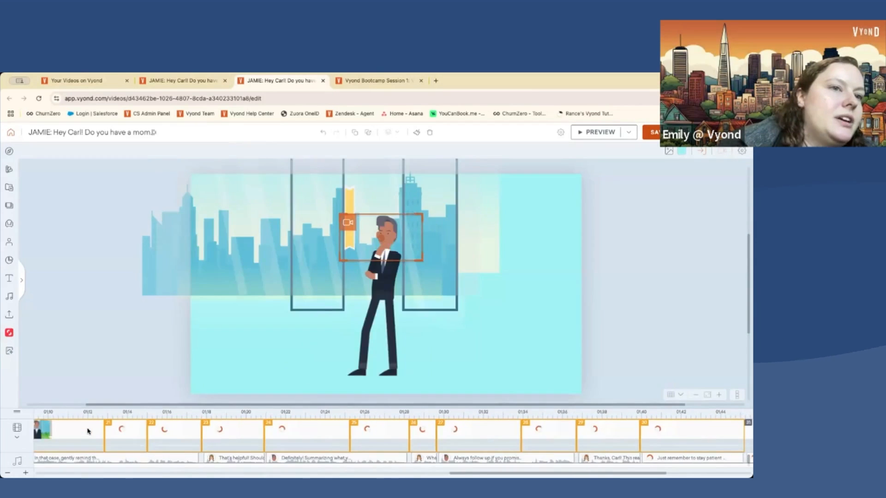
pyautogui.hotkey('shift', 'Right')
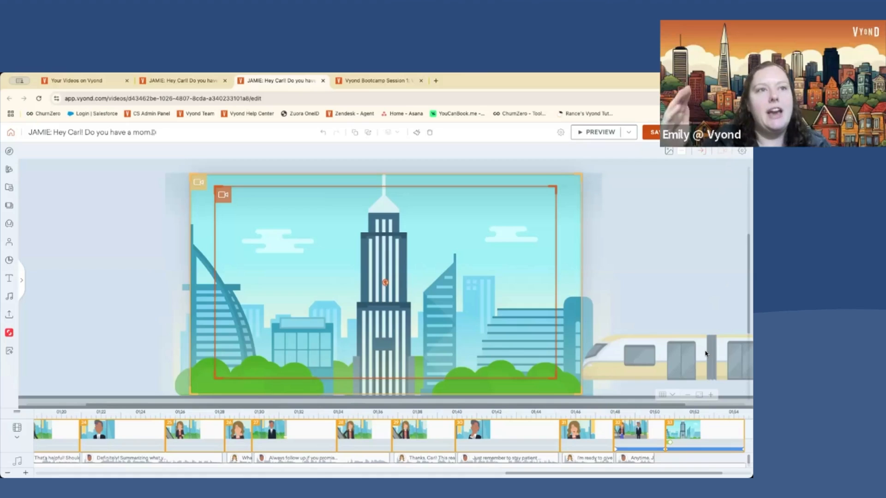
# - Scroll the layer strip and select the Office professional character layer in the final scene
pyautogui.moveTo(738, 323)
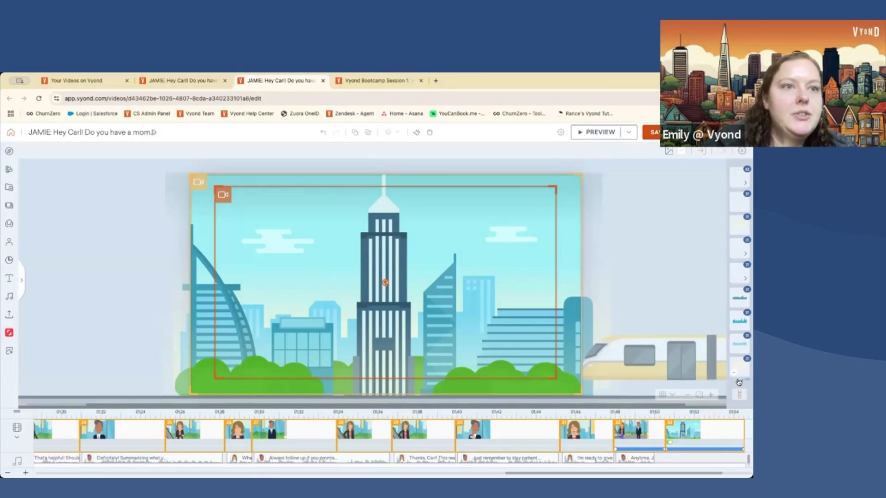
pyautogui.scroll(-5, 739, 382)
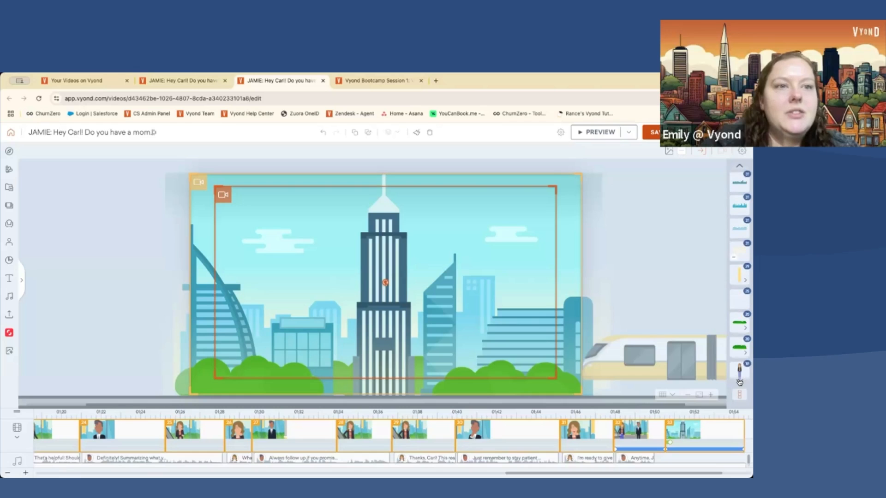
pyautogui.scroll(-2, 739, 382)
pyautogui.scroll(-1, 740, 351)
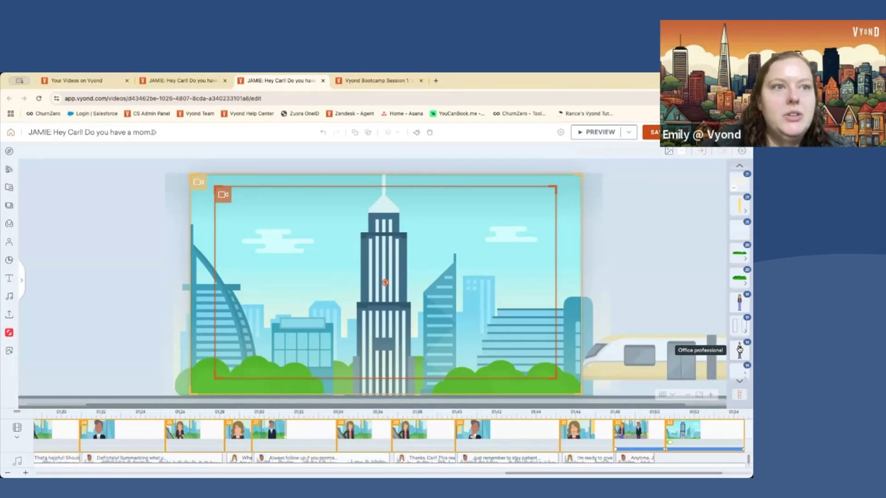
pyautogui.click(739, 350)
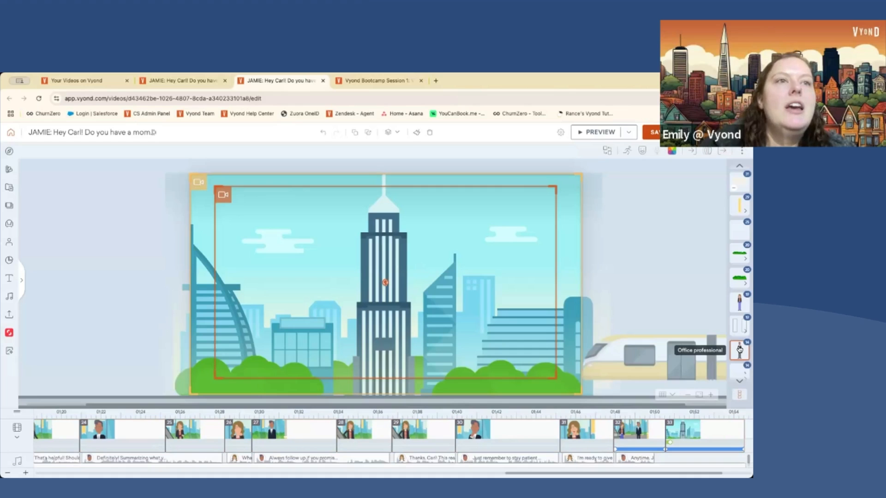
# - Replace the Office professional with a Shared Library character in a blue top and red trousers
pyautogui.click(607, 151)
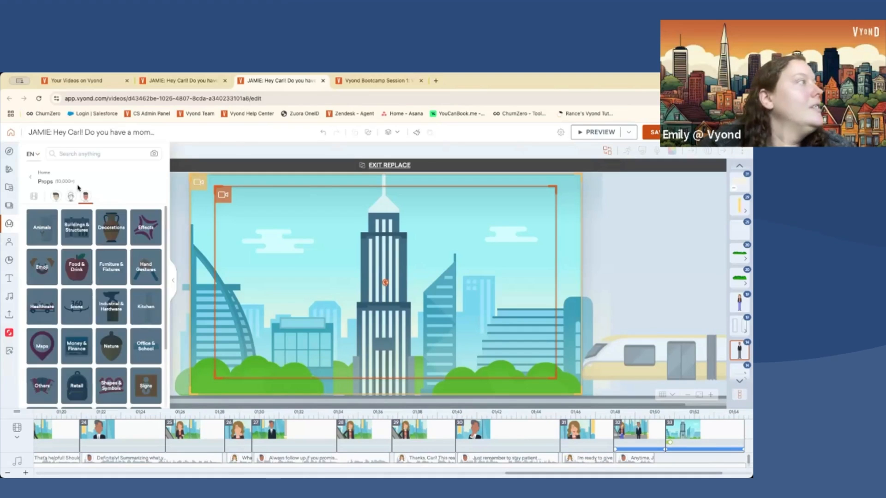
pyautogui.click(9, 242)
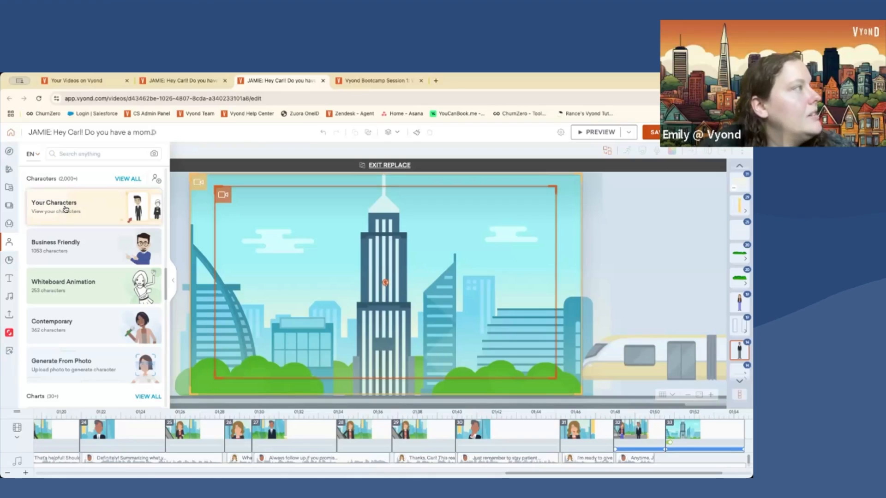
pyautogui.click(76, 199)
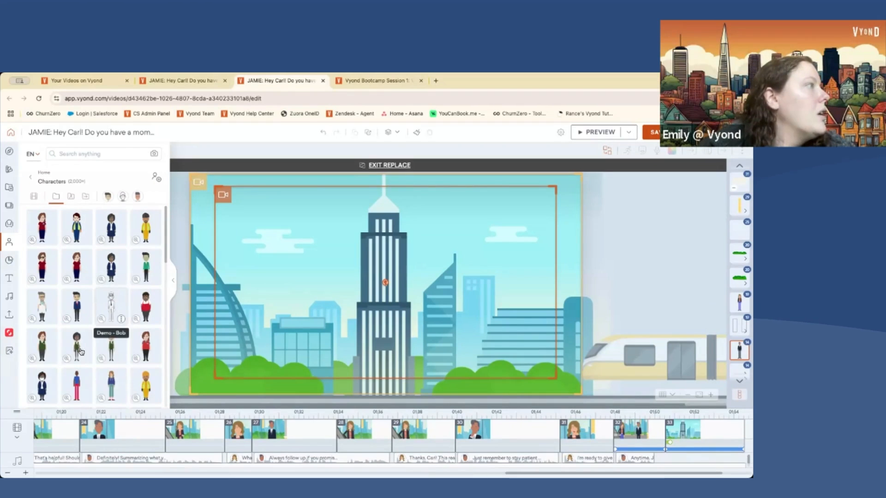
pyautogui.scroll(-5, 79, 365)
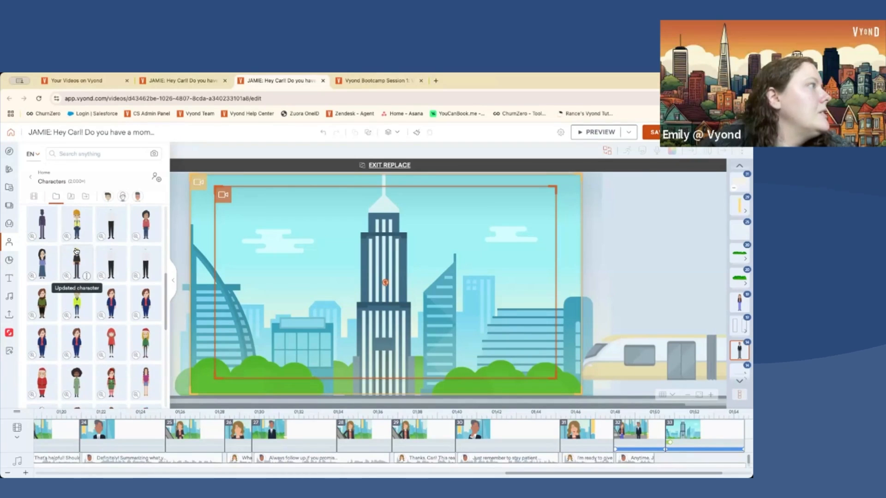
pyautogui.scroll(-5, 76, 252)
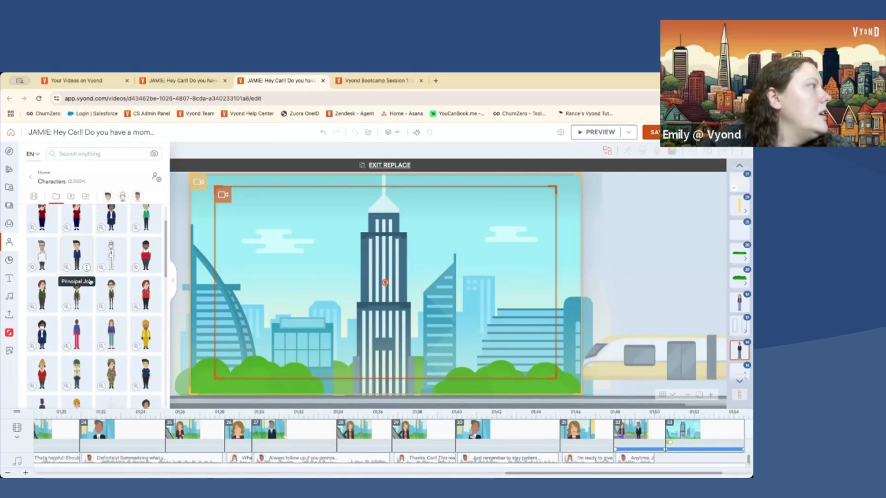
pyautogui.click(77, 329)
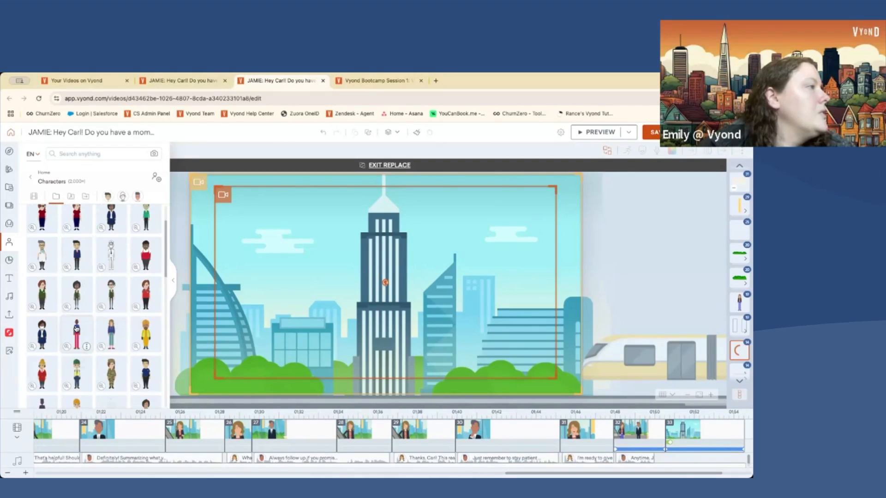
pyautogui.click(175, 280)
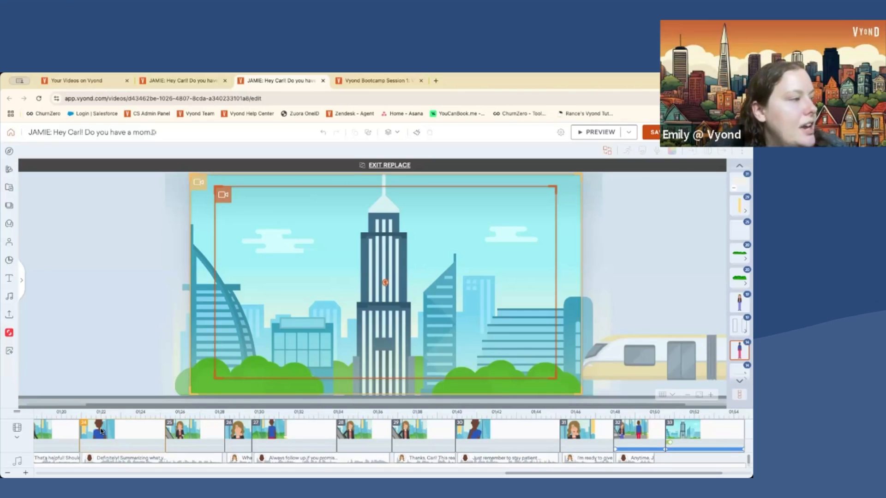
# - Move along the timeline via scene 27 to scene 24 to view the new character
pyautogui.click(107, 458)
pyautogui.click(291, 436)
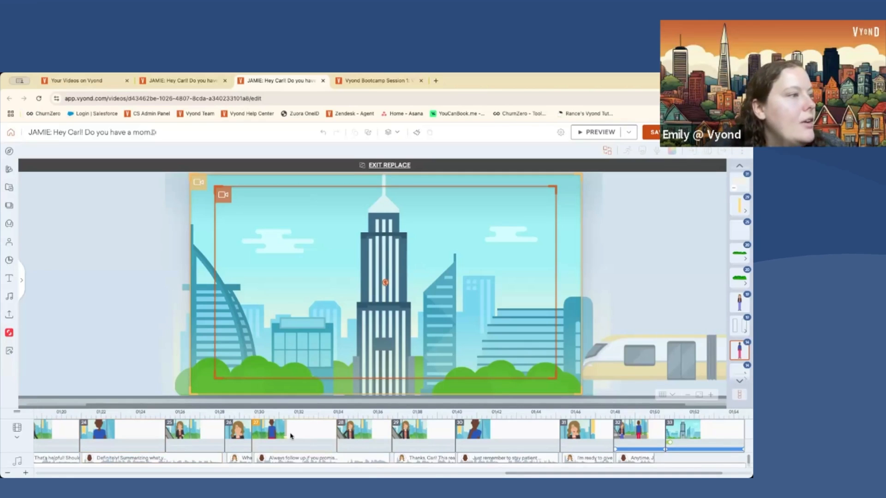
pyautogui.click(90, 433)
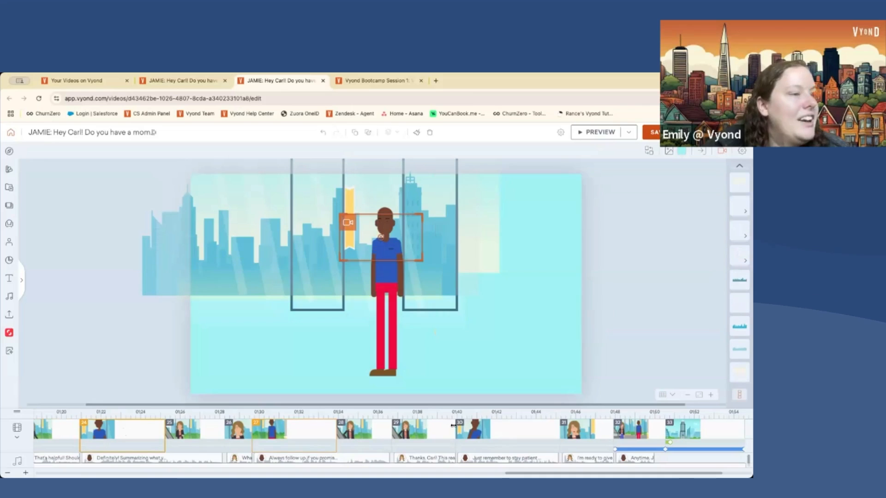
# - Open scene 30, select the Spotlight layer and view its colours without changing them
pyautogui.click(492, 431)
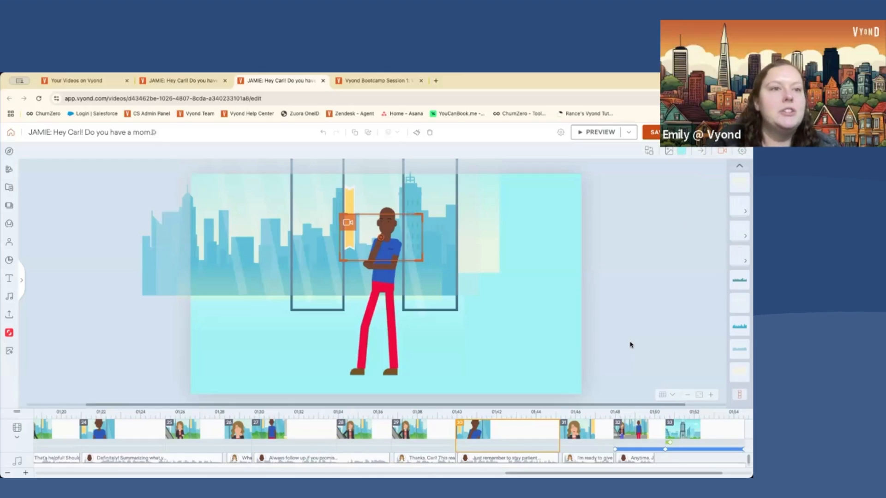
pyautogui.click(739, 372)
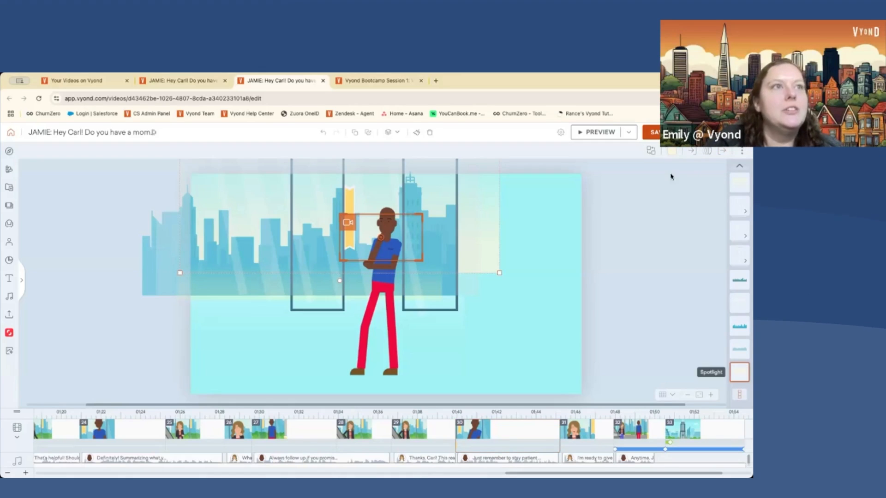
pyautogui.click(670, 151)
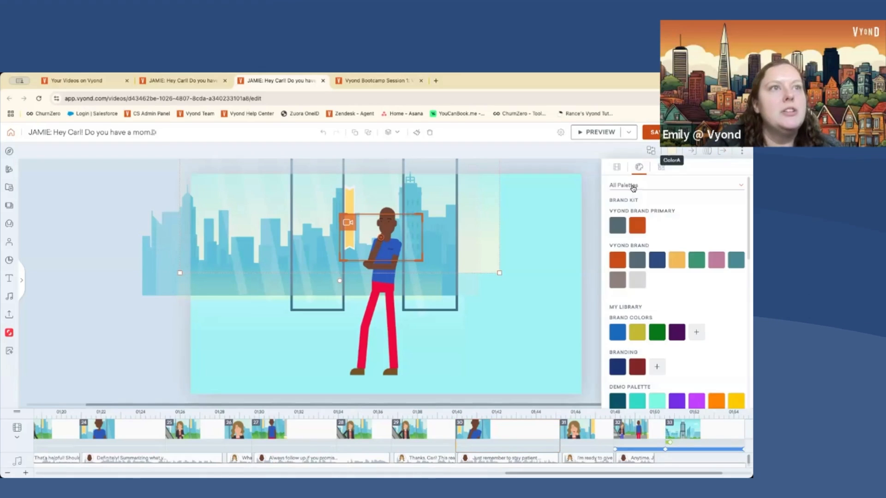
pyautogui.click(661, 165)
pyautogui.click(671, 151)
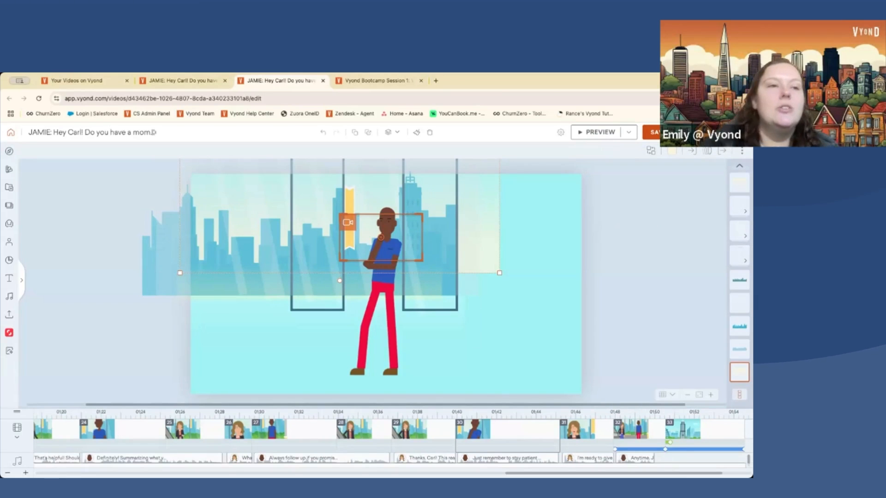